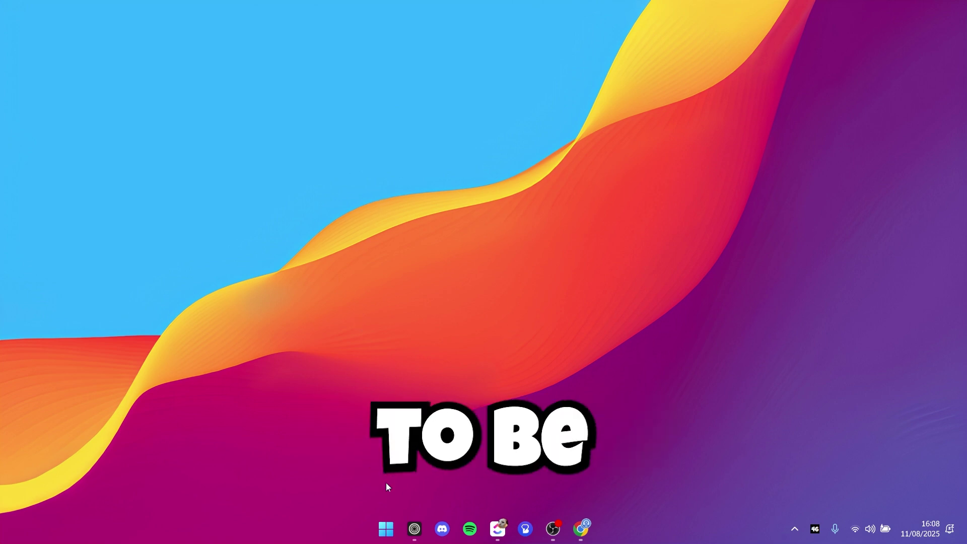
Open Device Manager from the Win+X quick menu.
right_click(384, 533)
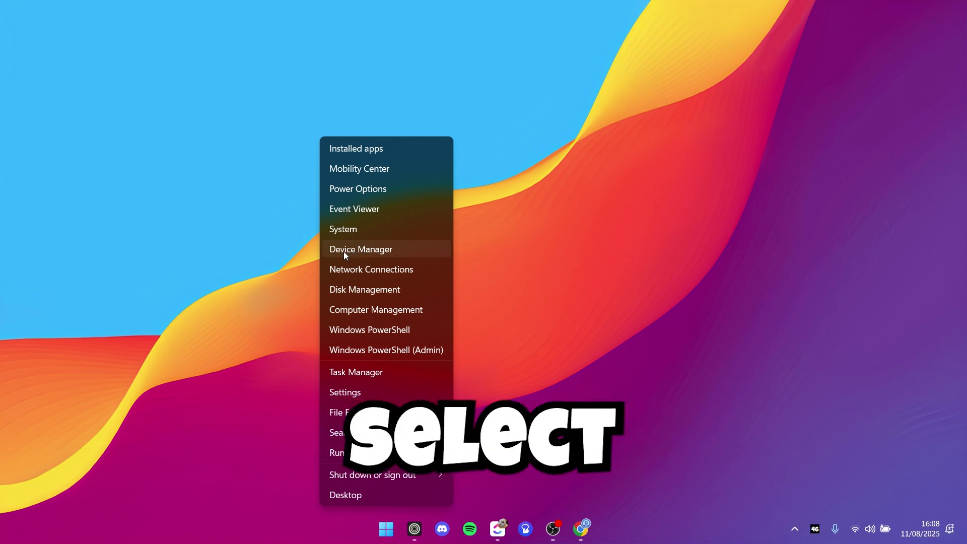
left_click(360, 255)
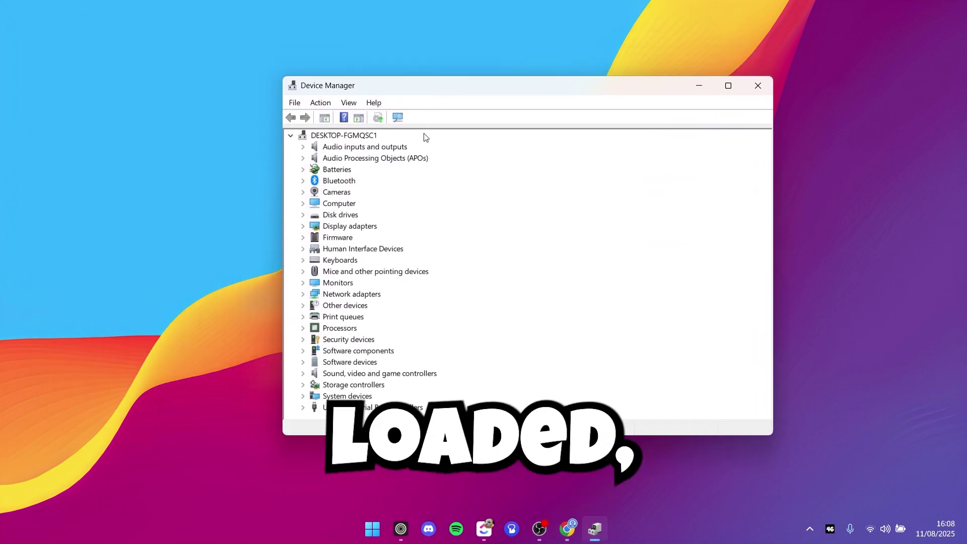
Expand Network adapters and highlight the Bluetooth, Intel Wi-Fi, and Realtek PCIe GbE adapters.
left_click(323, 297)
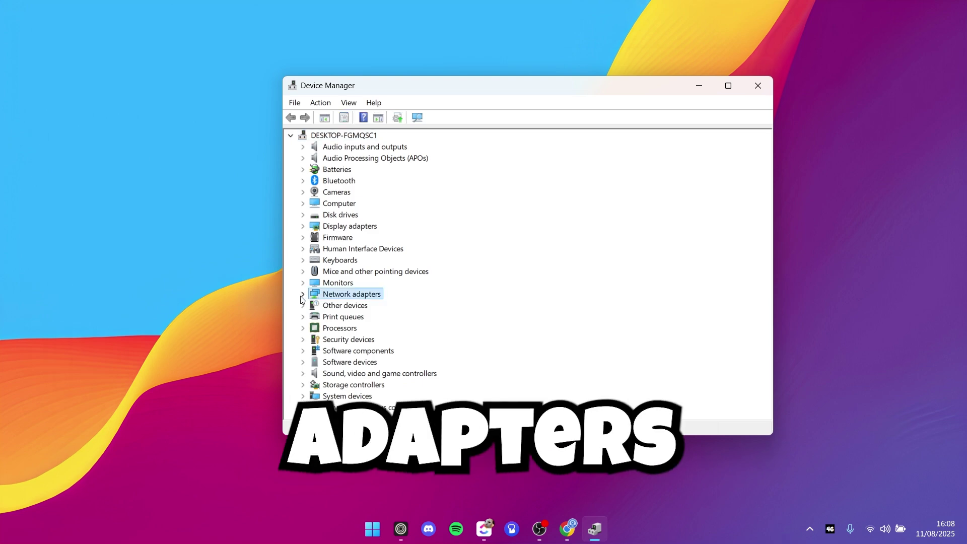
left_click(302, 295)
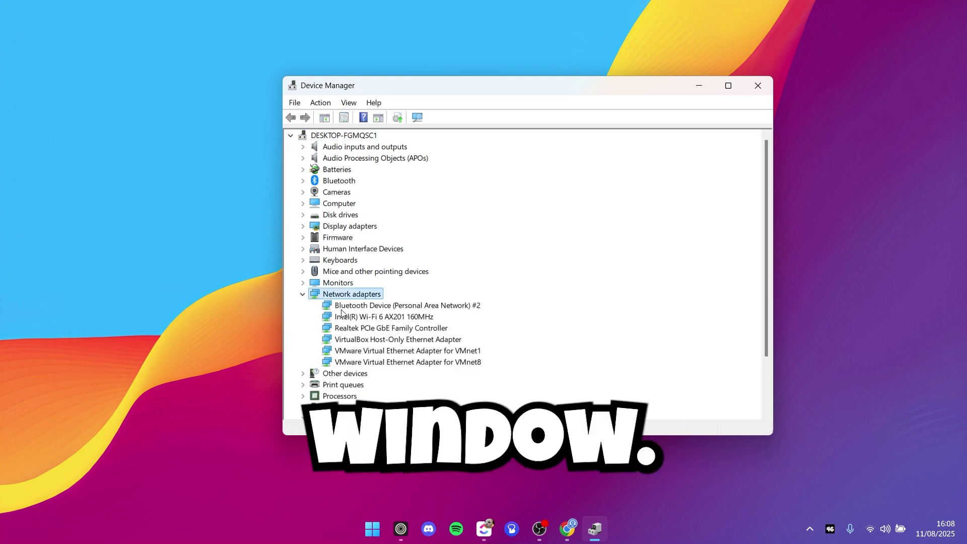
left_click(368, 306)
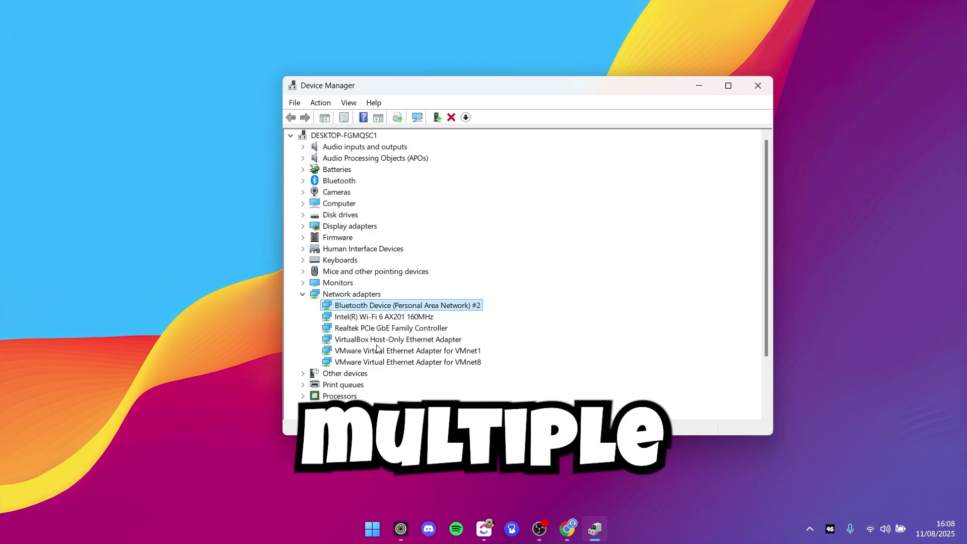
left_click(363, 319)
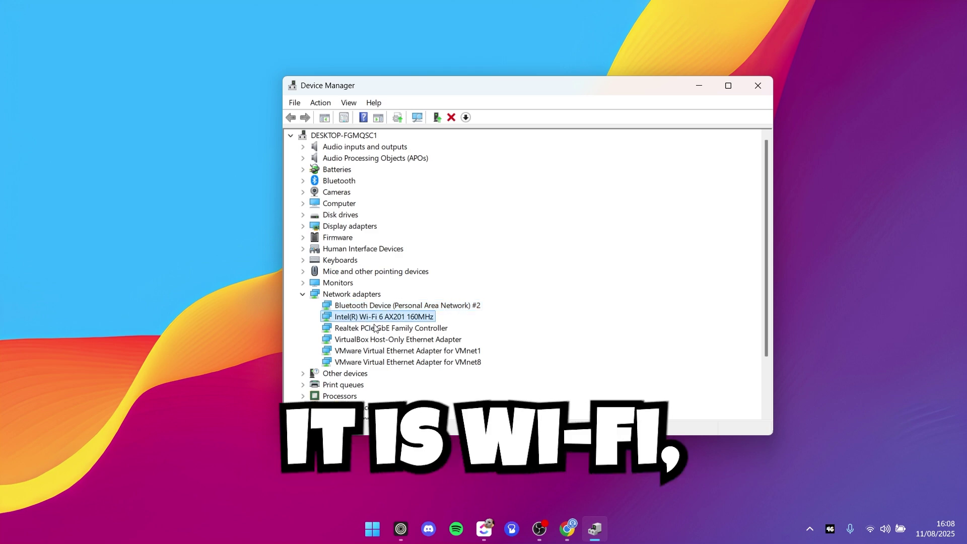
left_click(355, 330)
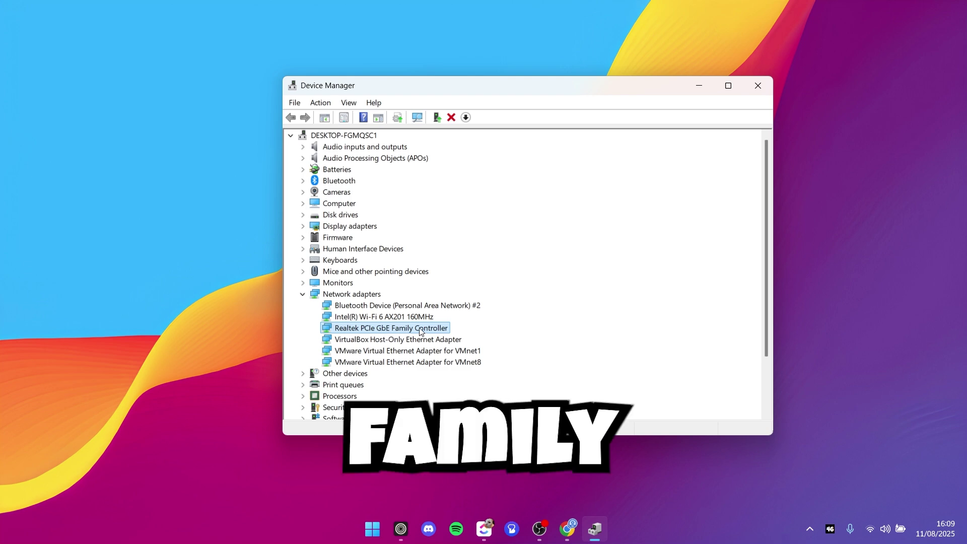
Search automatically for a Realtek PCIe GbE driver update, then dismiss the result.
right_click(371, 332)
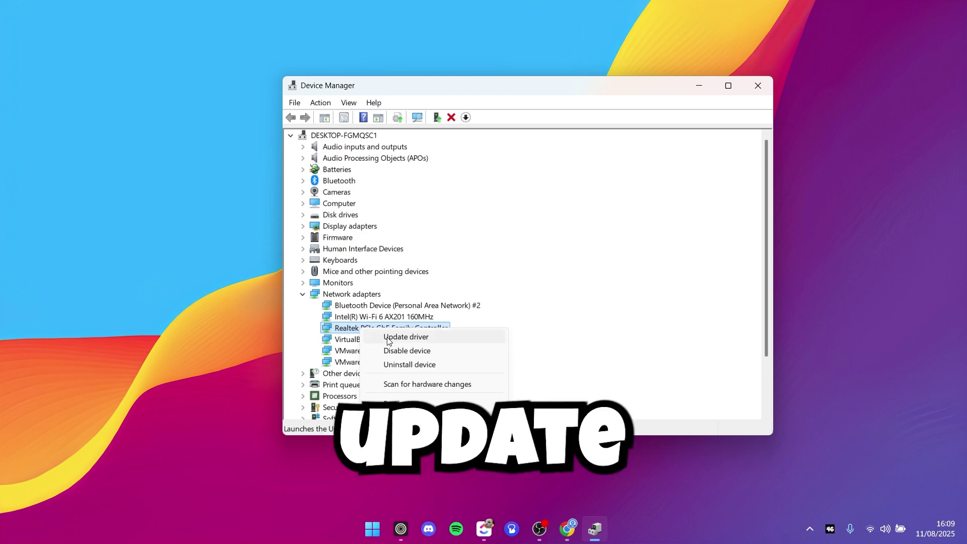
left_click(388, 341)
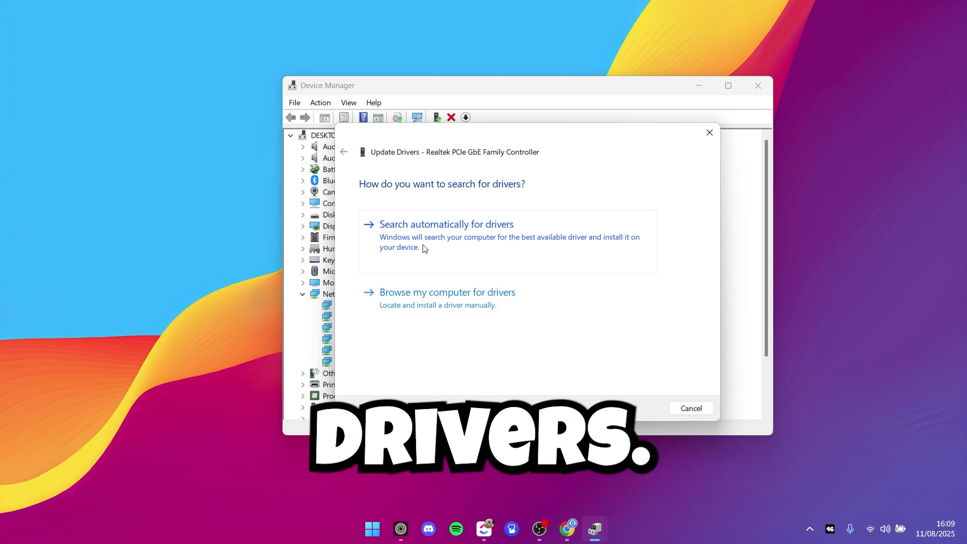
left_click(441, 246)
left_click_drag(518, 138, 496, 142)
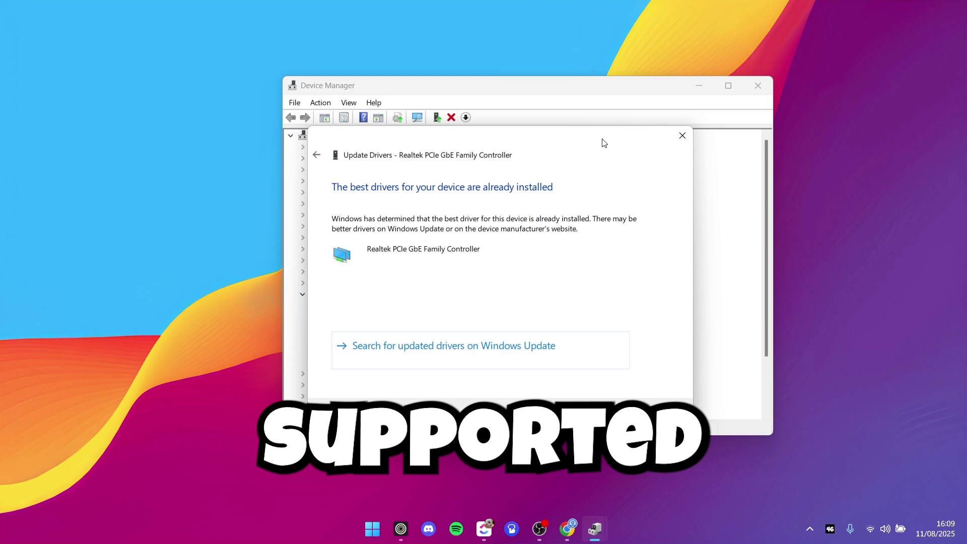
left_click_drag(607, 144, 602, 151)
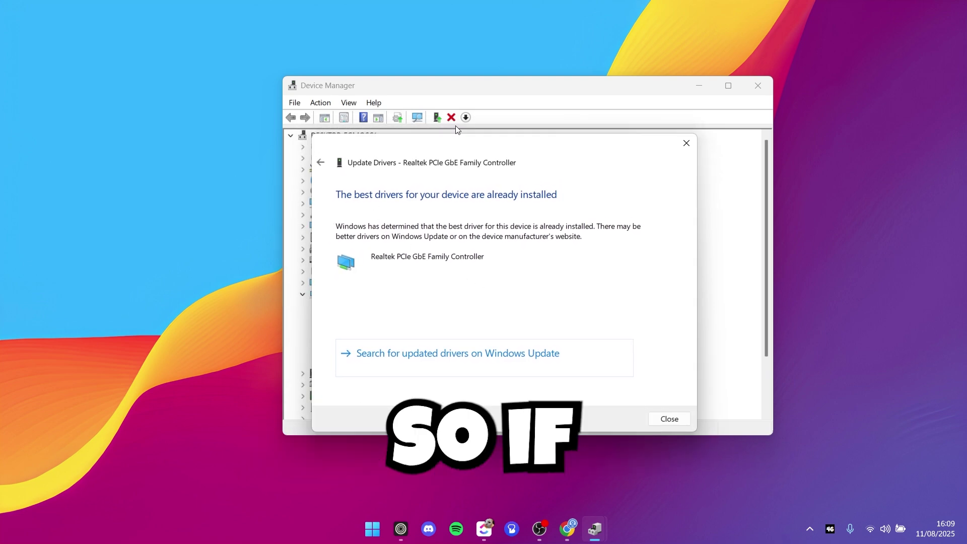
left_click(687, 142)
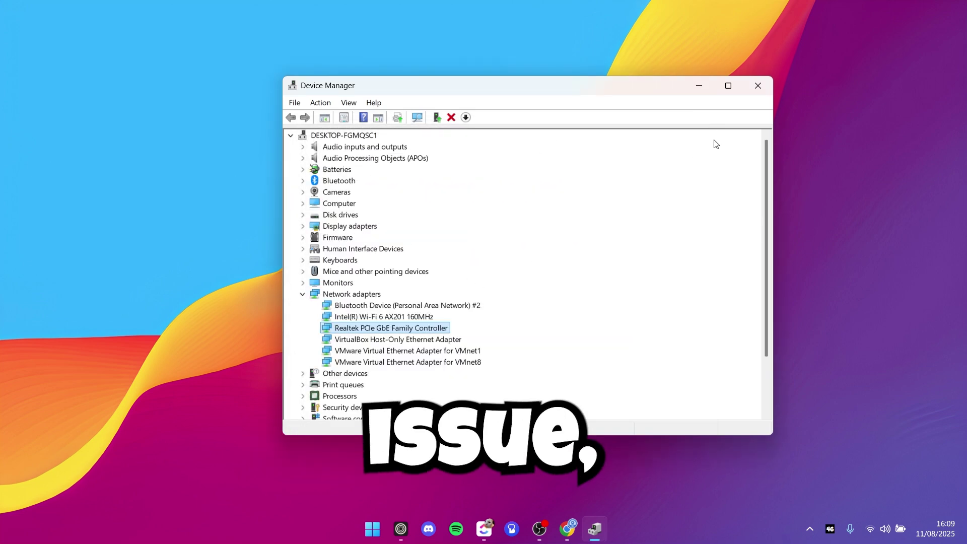
Close Device Manager and launch Command Prompt as administrator from a Start search for cmd.
left_click(759, 86)
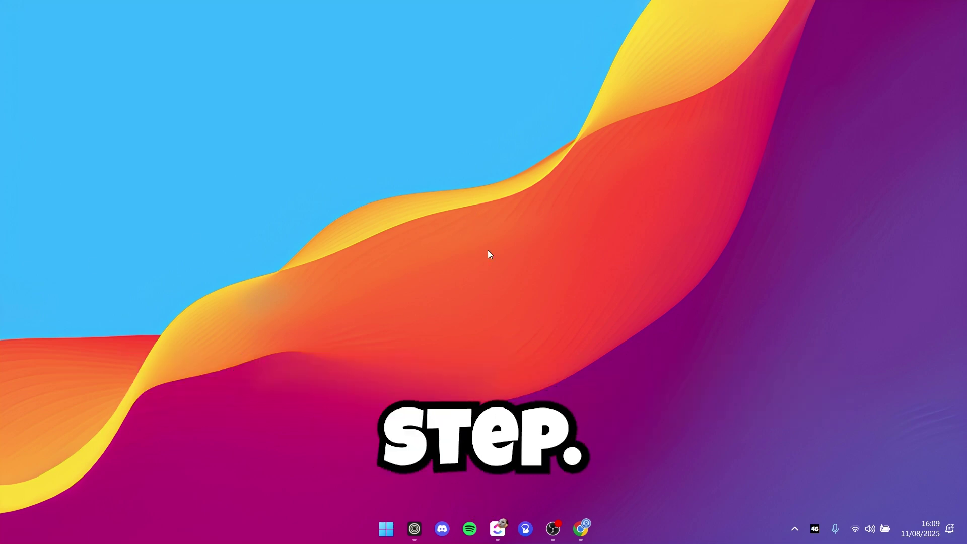
left_click(386, 529)
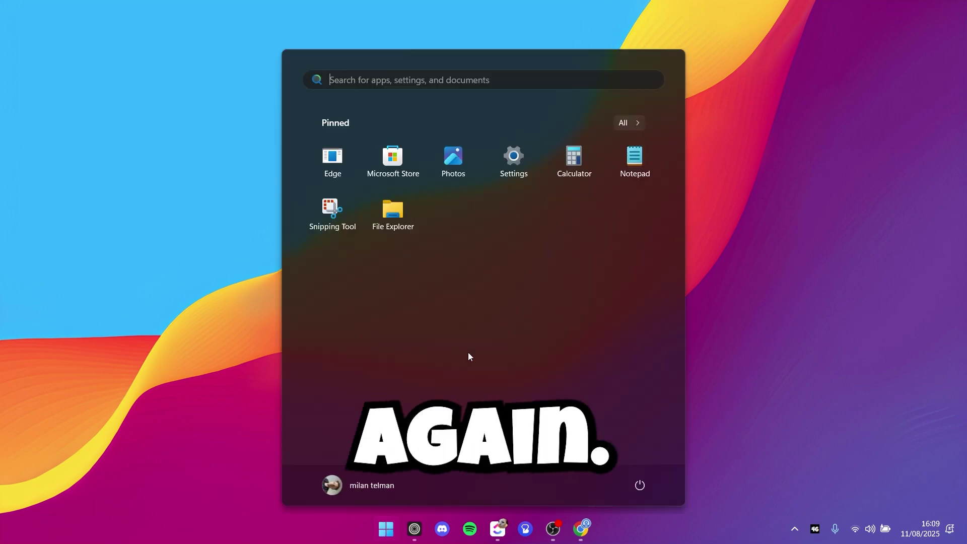
type("cmd")
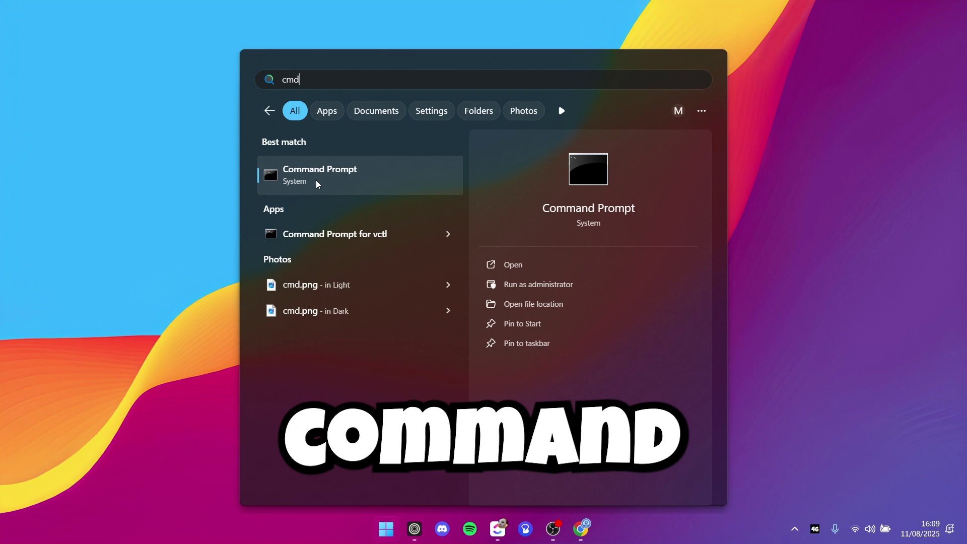
left_click(524, 292)
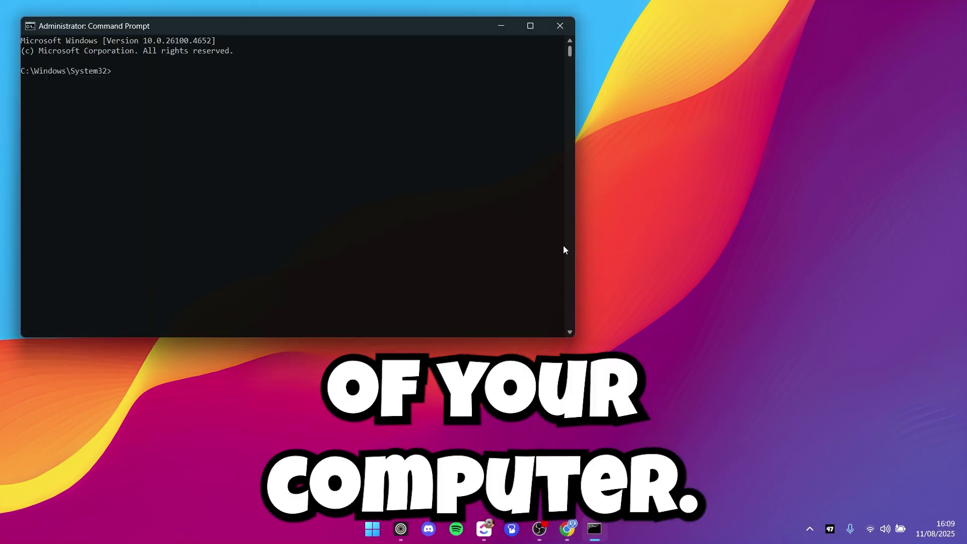
Centre the admin console and run netsh int ip reset.
mouse_move(402, 25)
left_mouse_down()
mouse_move(564, 114)
mouse_move(639, 133)
left_mouse_up()
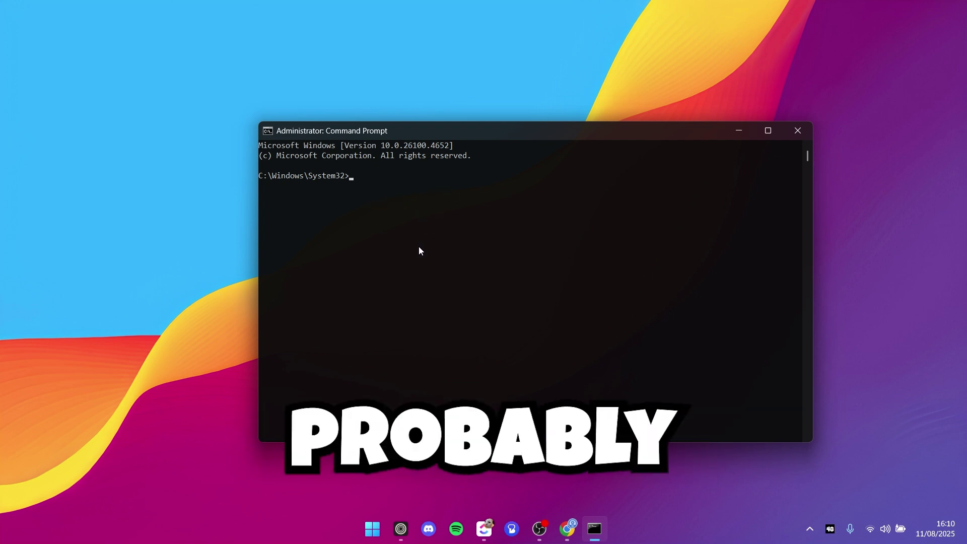
scroll(419, 246, "up", 2, "ctrl")
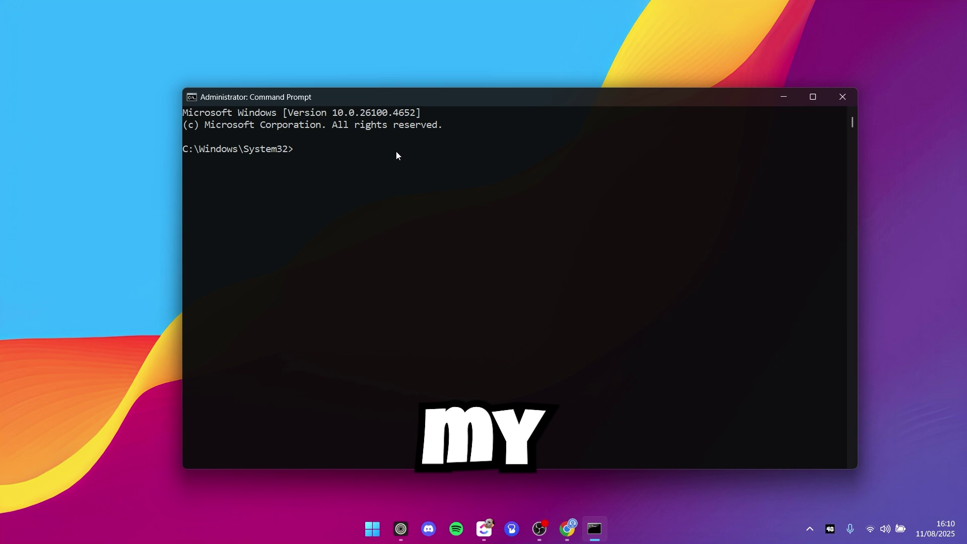
type("ne")
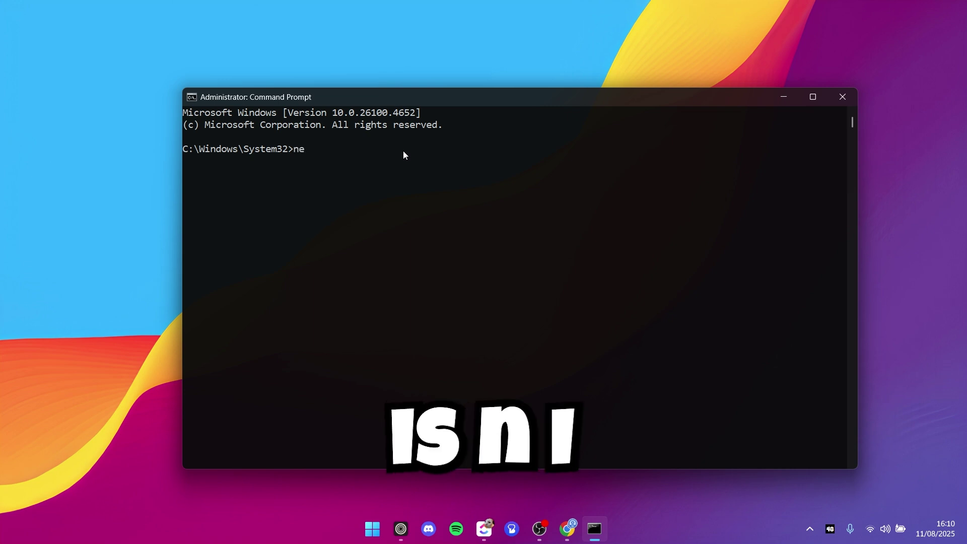
type("ts")
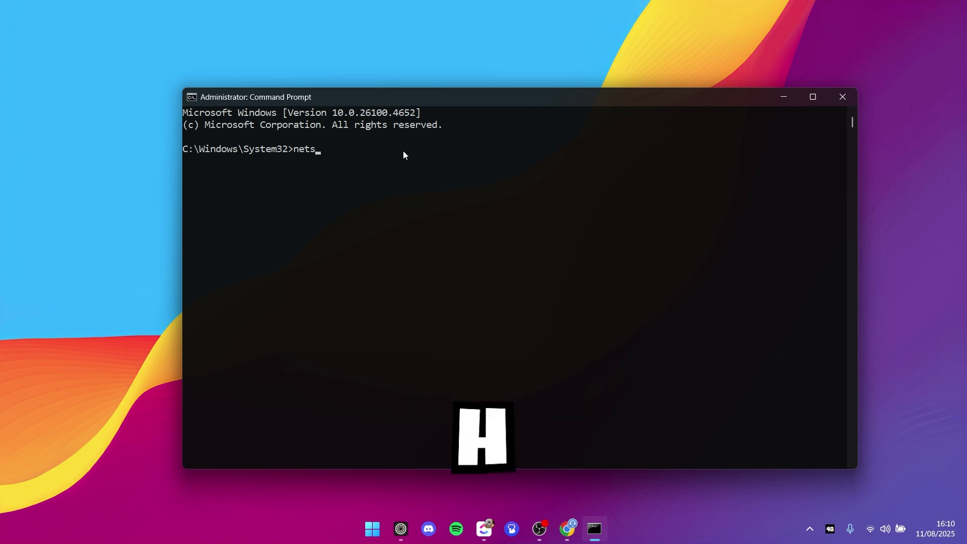
type("h")
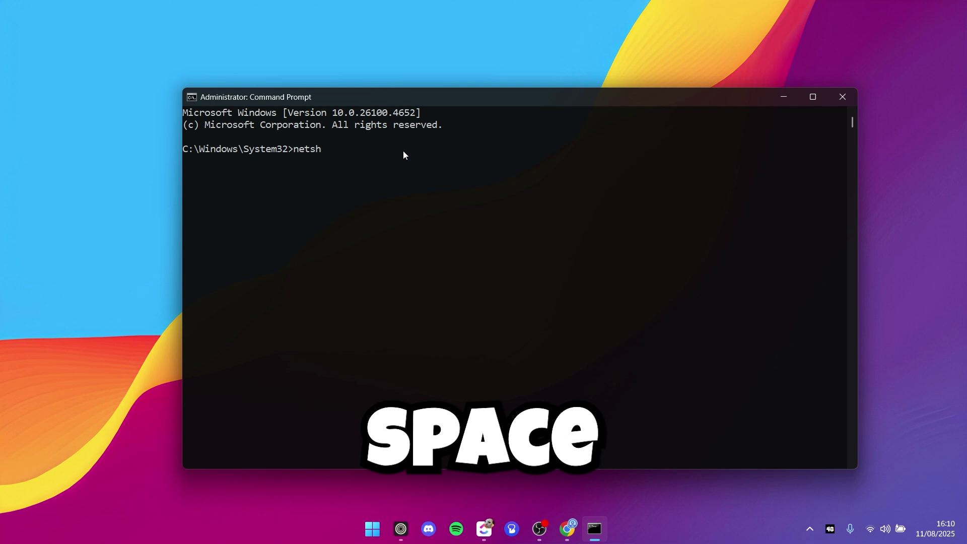
type(" int")
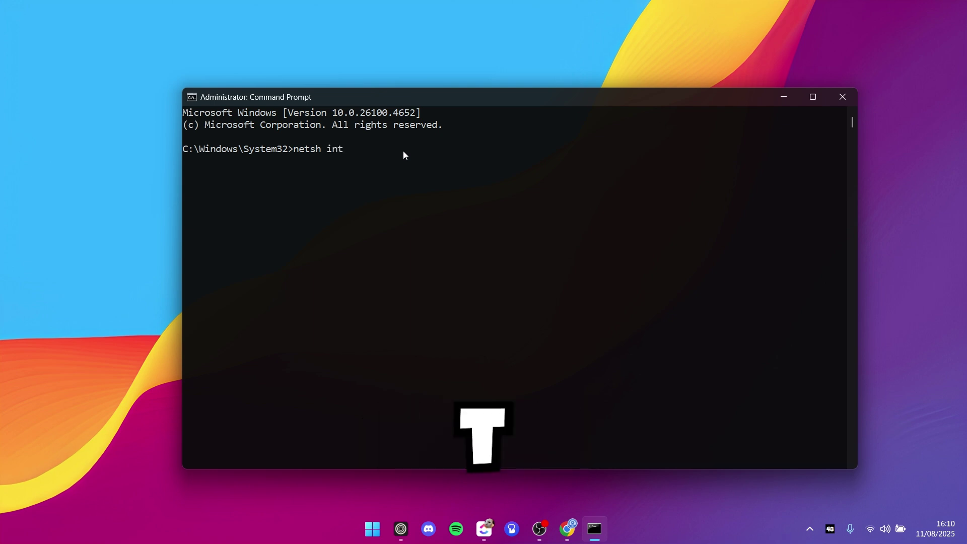
type(" i")
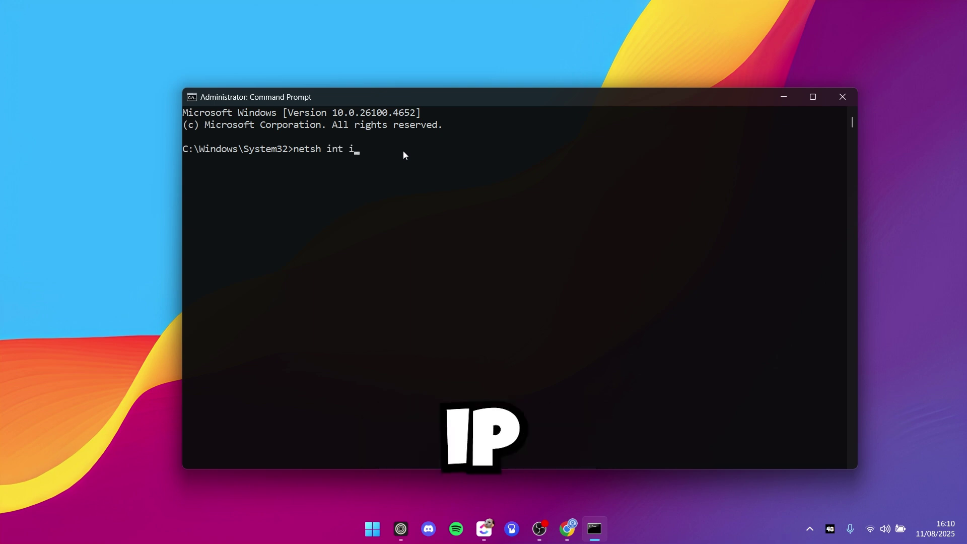
type("p ")
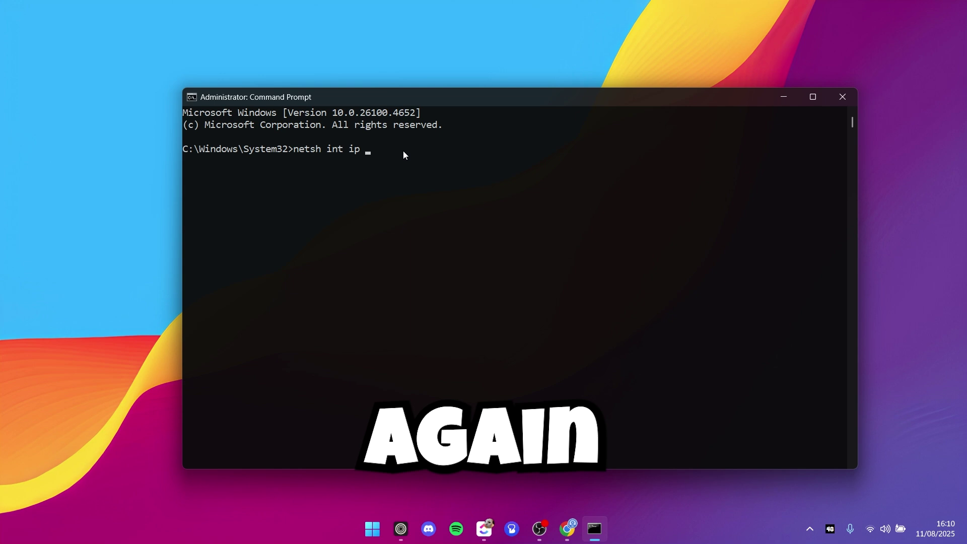
type("reset")
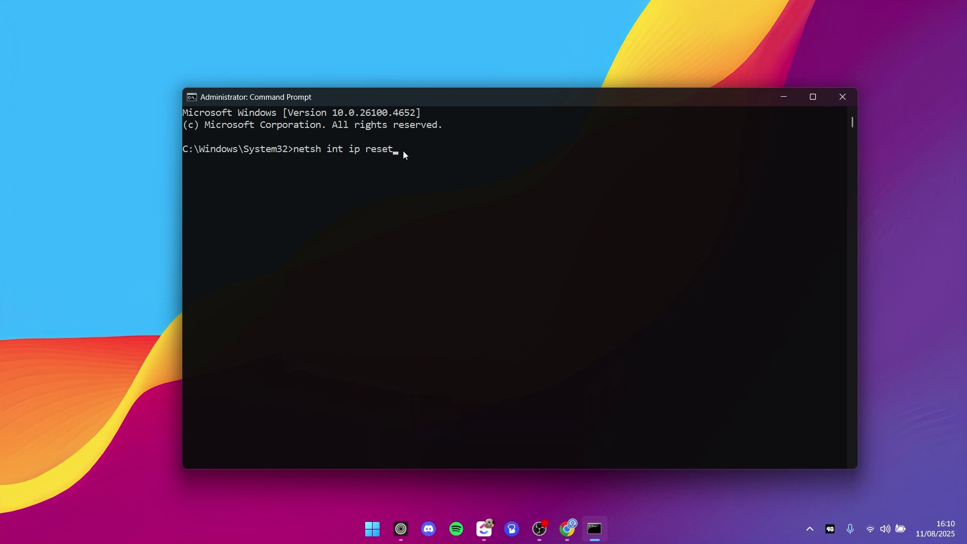
key("Return")
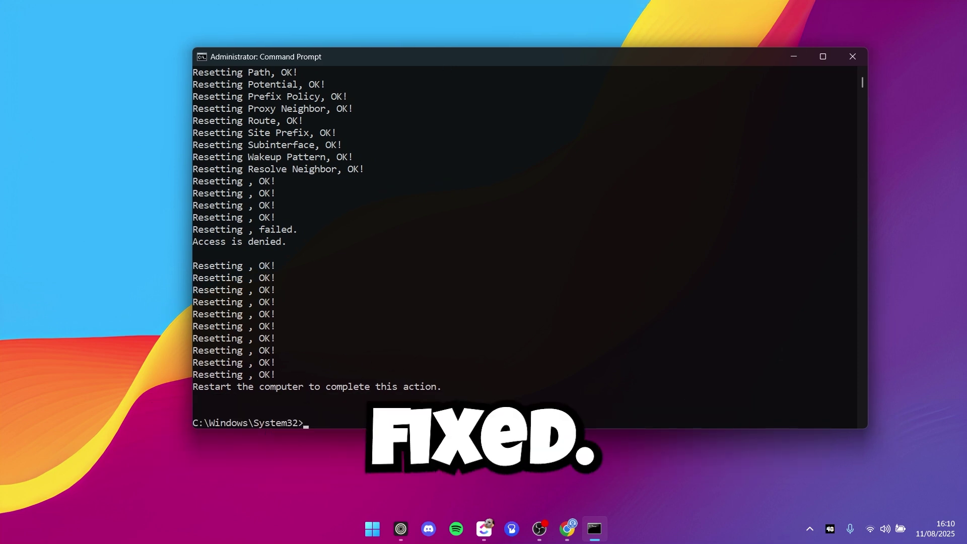
type("n")
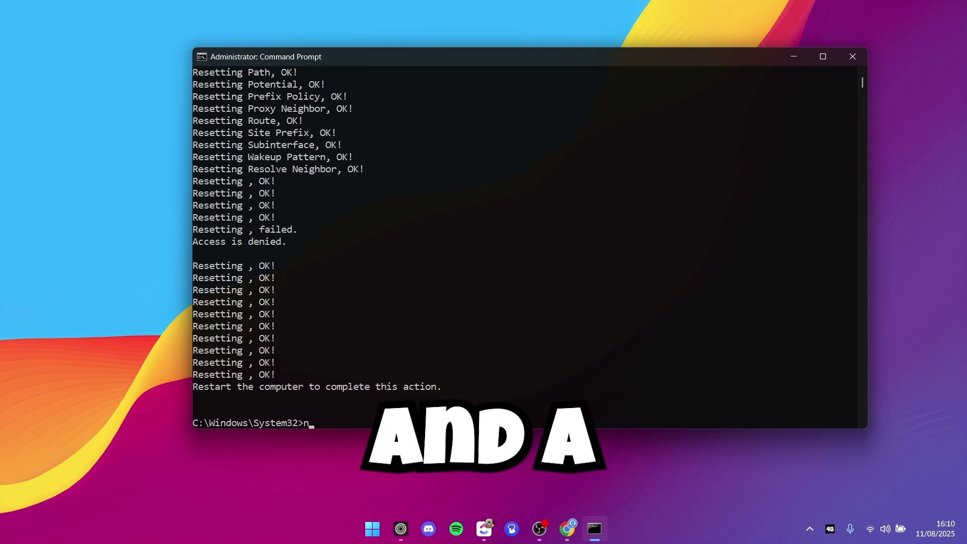
type("et")
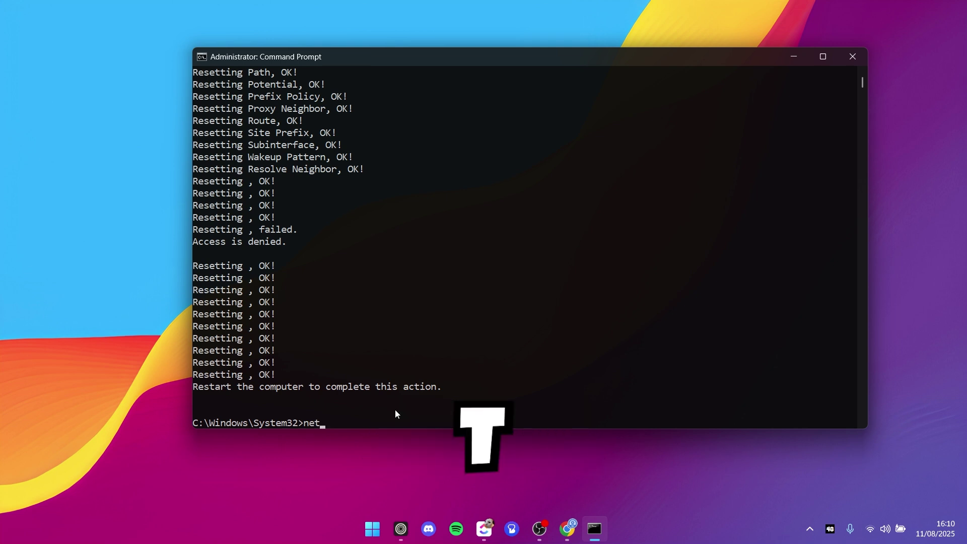
type("sh w")
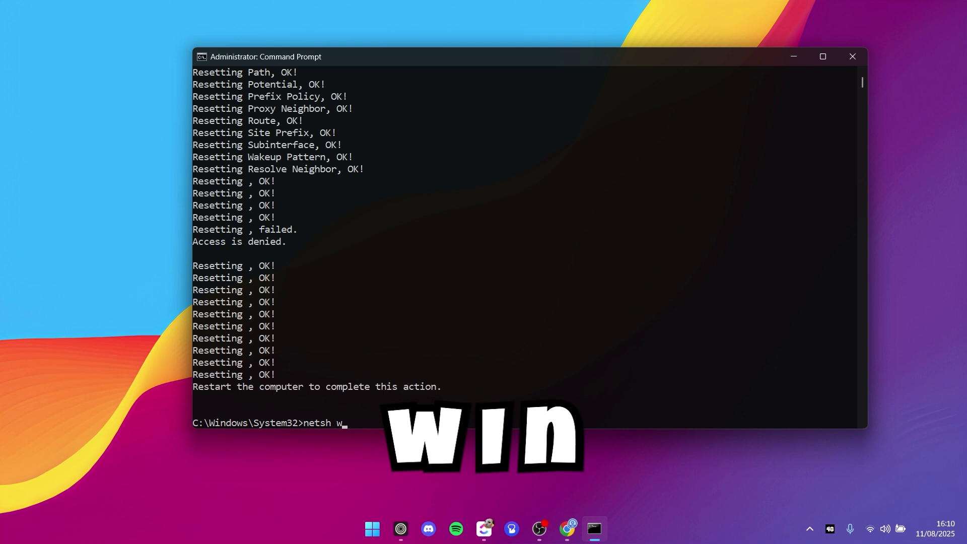
type("insoc")
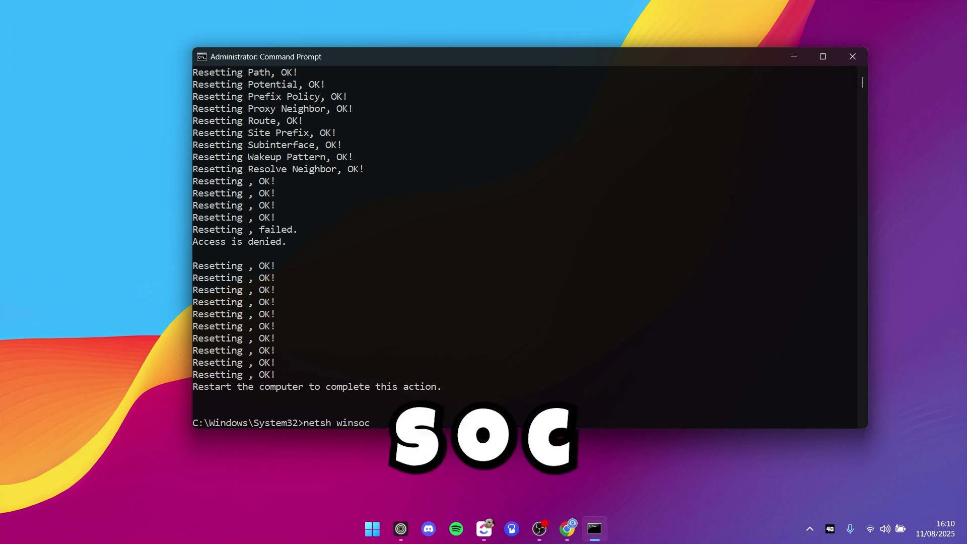
type("k")
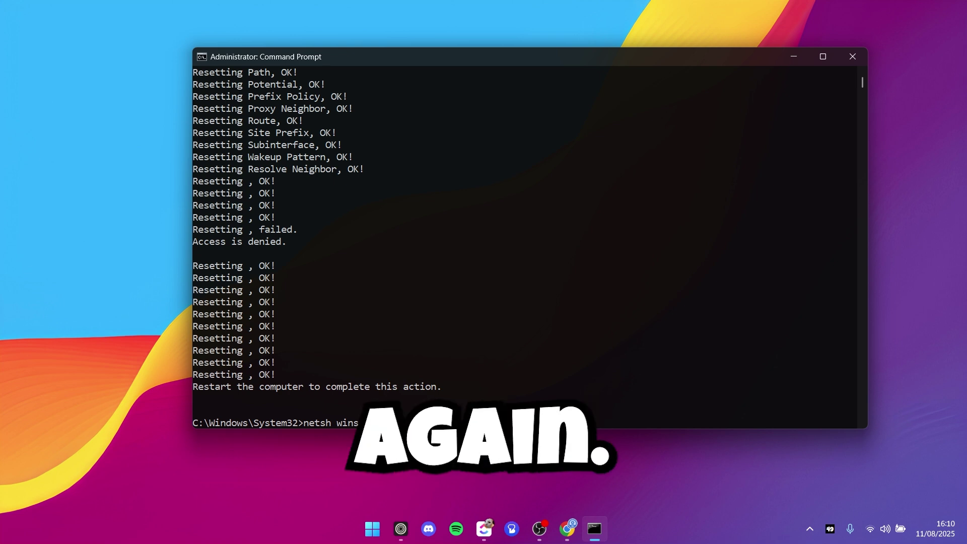
type(" reset")
Run netsh winsock reset and nudge the console window up and right.
key("Return")
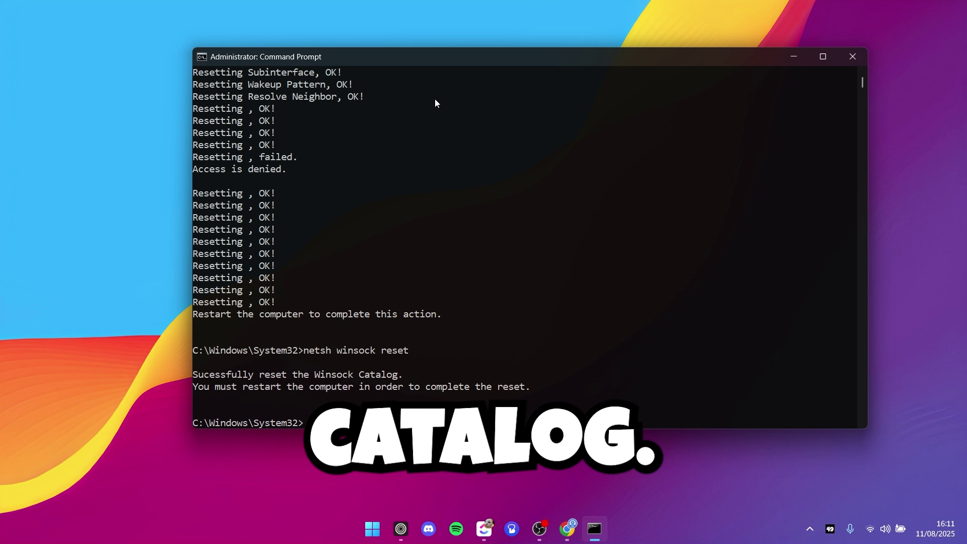
left_click_drag(443, 58, 479, 31)
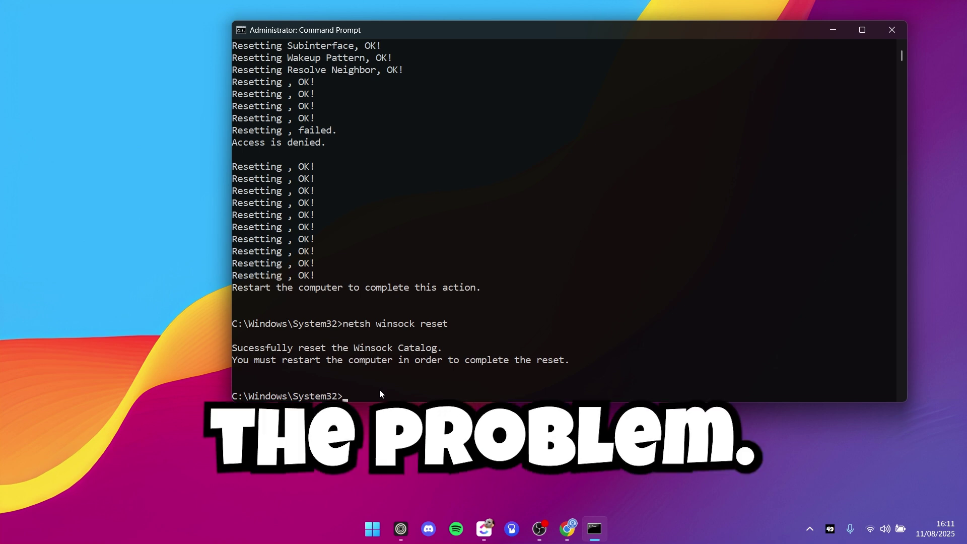
type("ip")
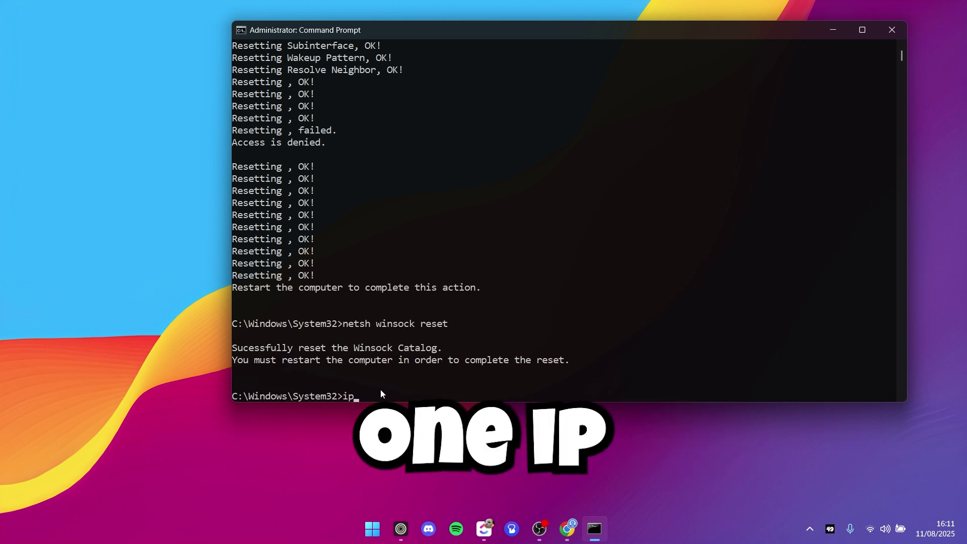
type("conf")
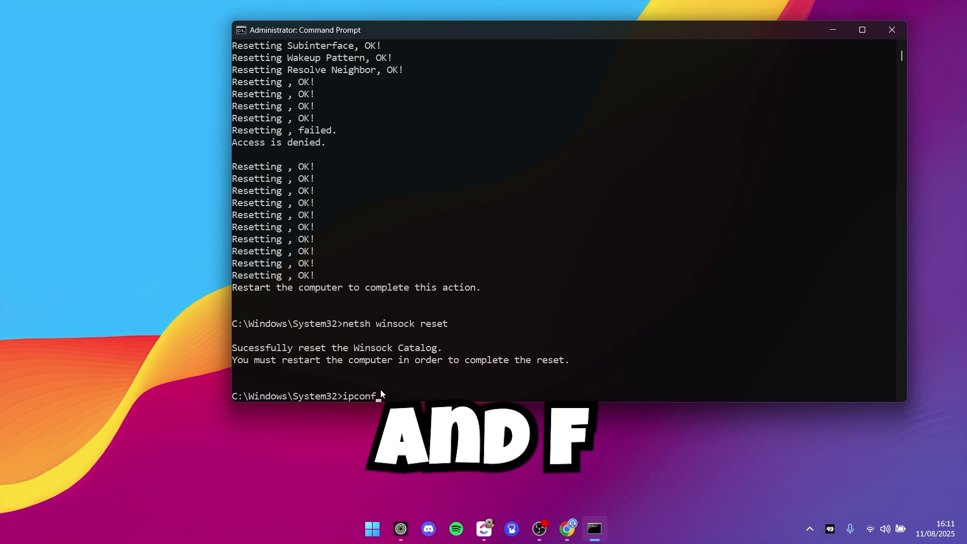
type("ig")
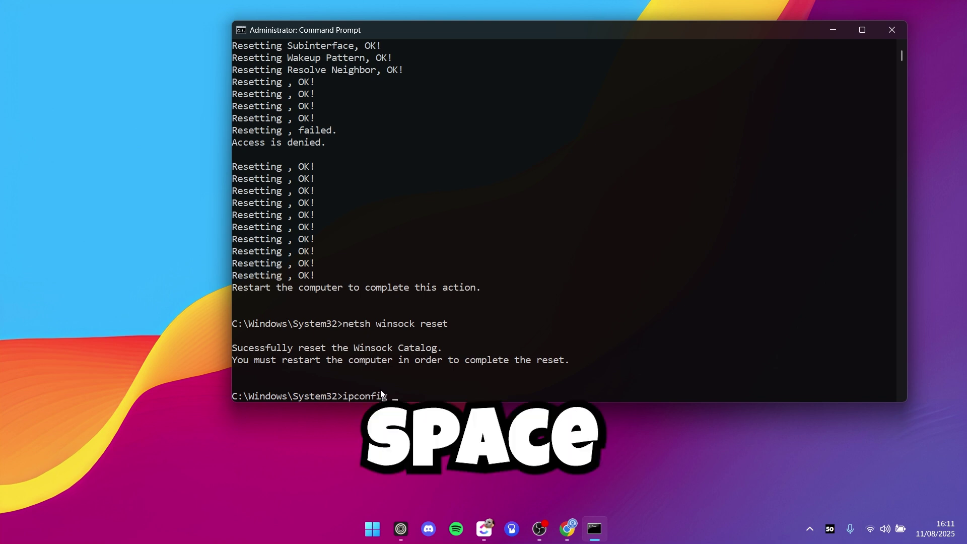
type(" /")
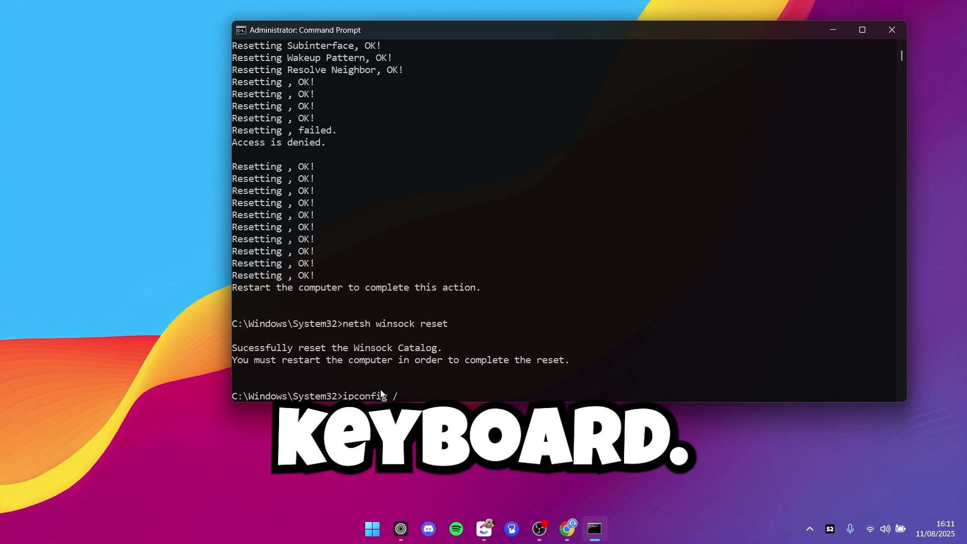
type("?")
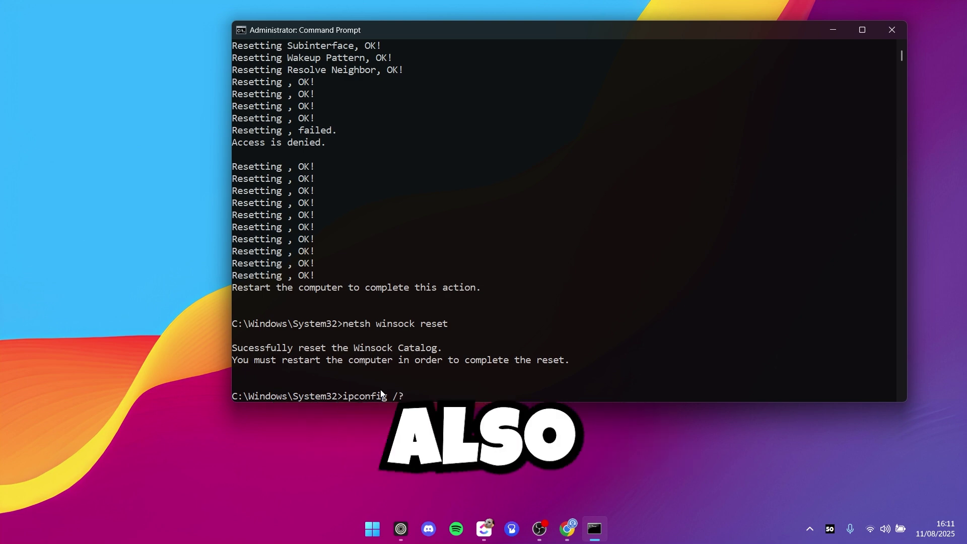
Run ipconfig /flushdns, removing a stray question mark, and select its confirmation text.
key("BackSpace")
type("f")
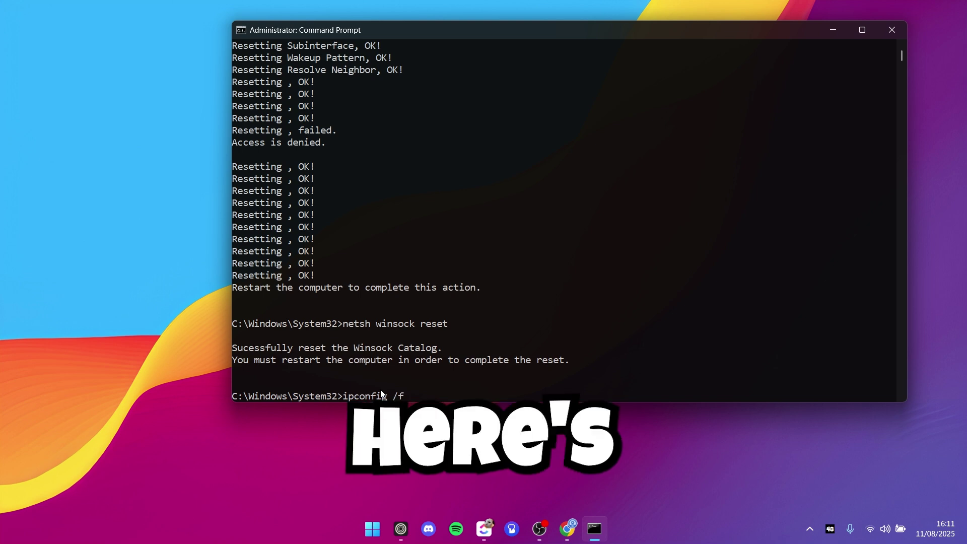
type("lus")
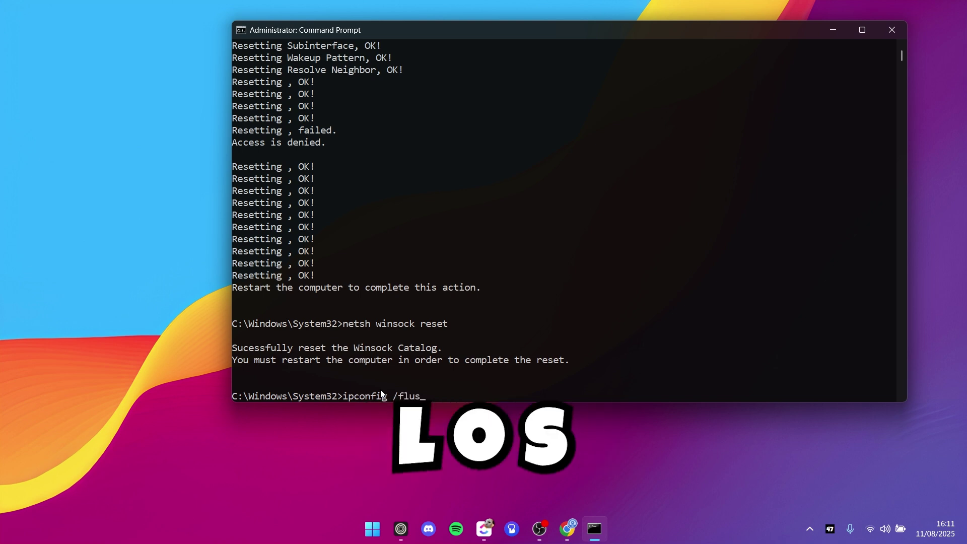
type("hdns")
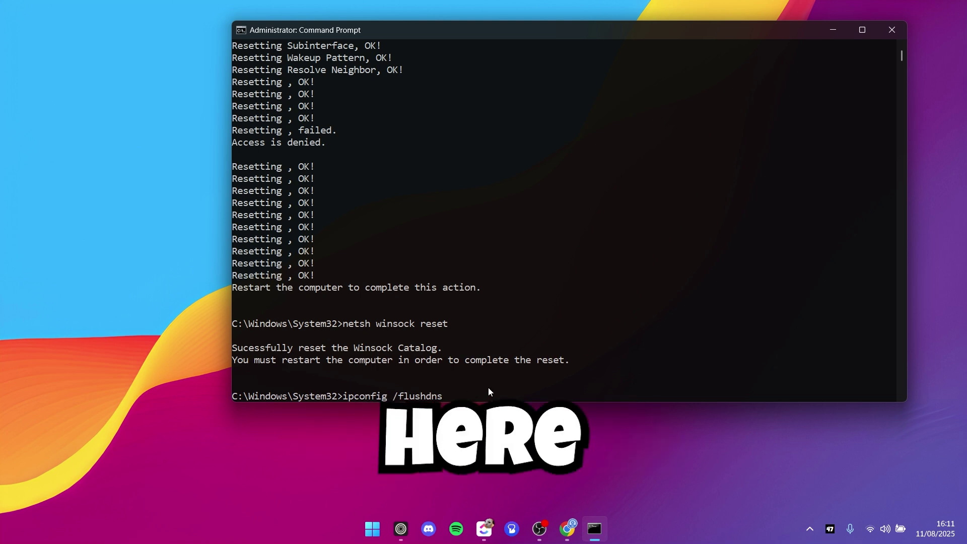
key("Return")
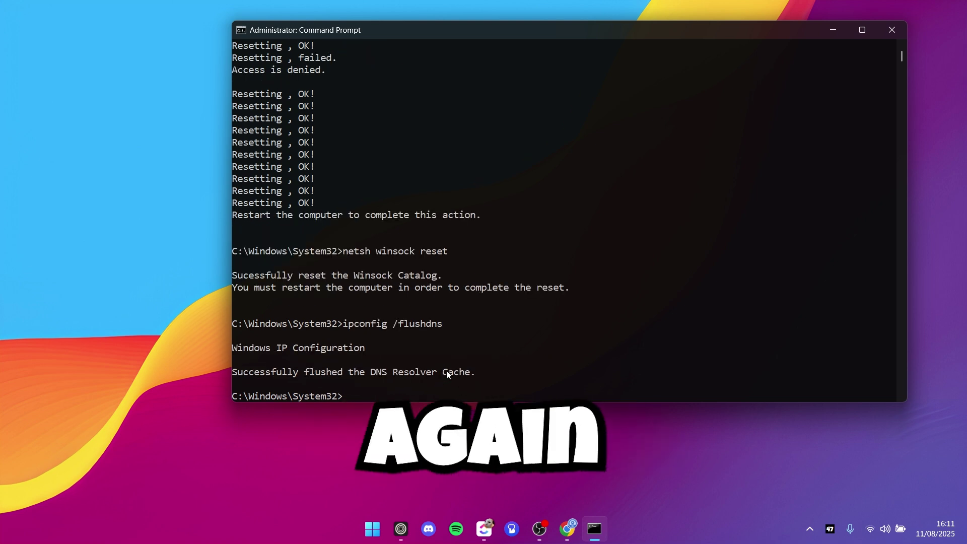
left_click_drag(474, 373, 305, 375)
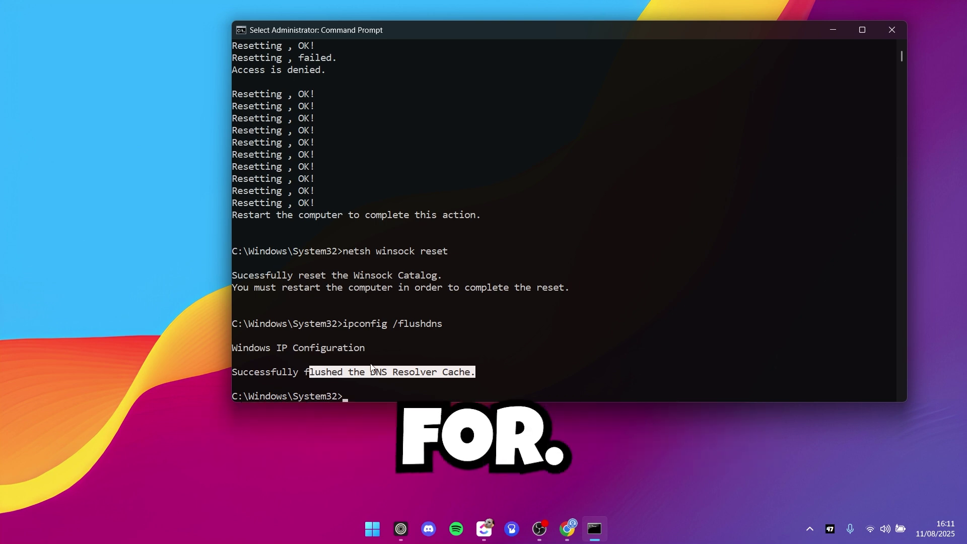
left_click(411, 372)
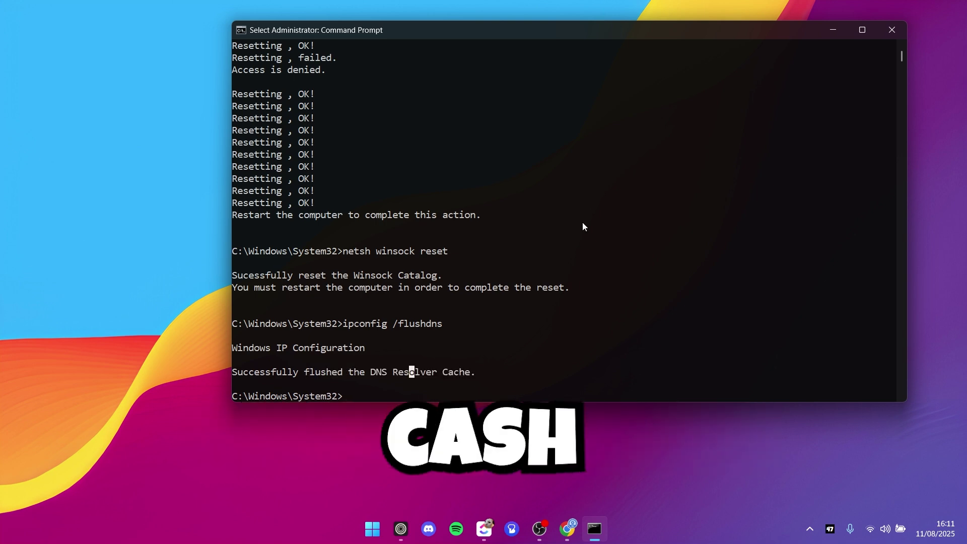
left_click(886, 36)
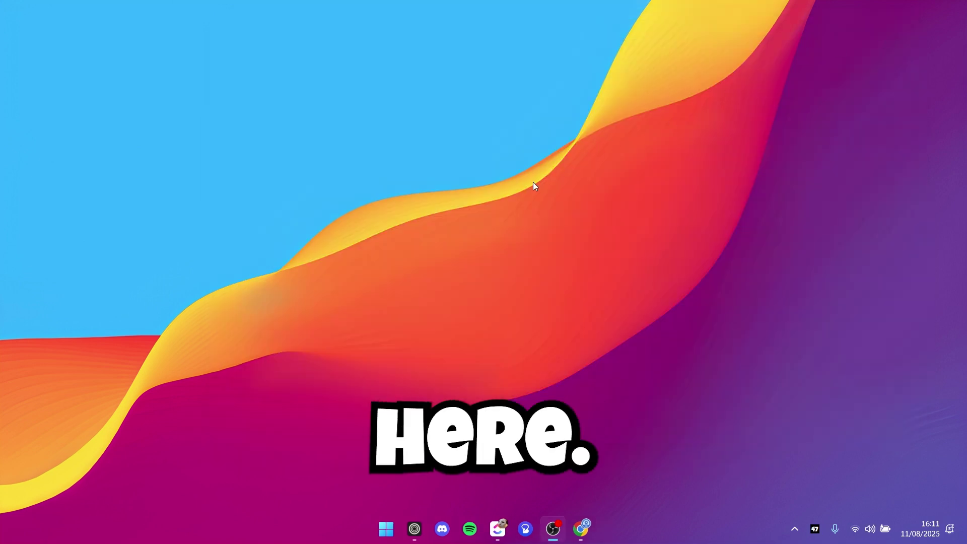
left_click(385, 528)
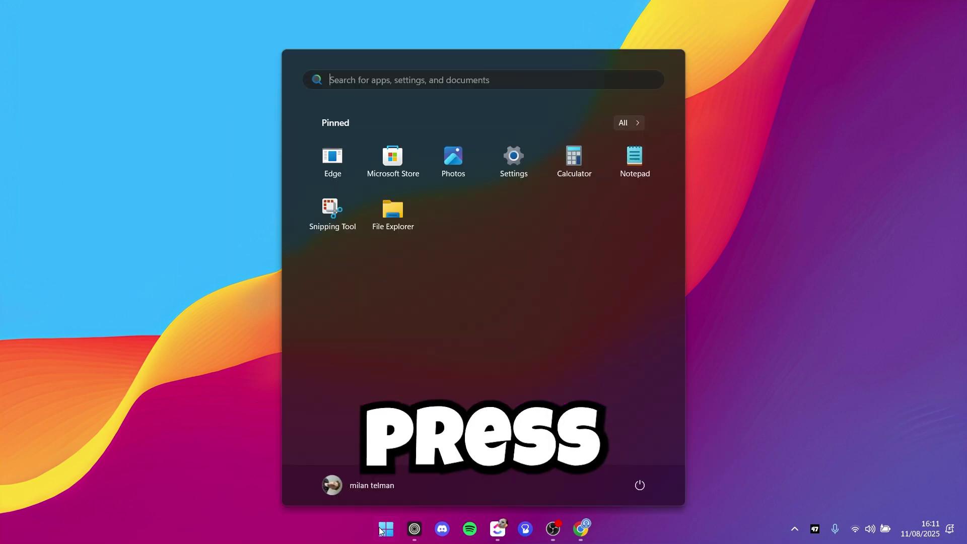
left_click(642, 486)
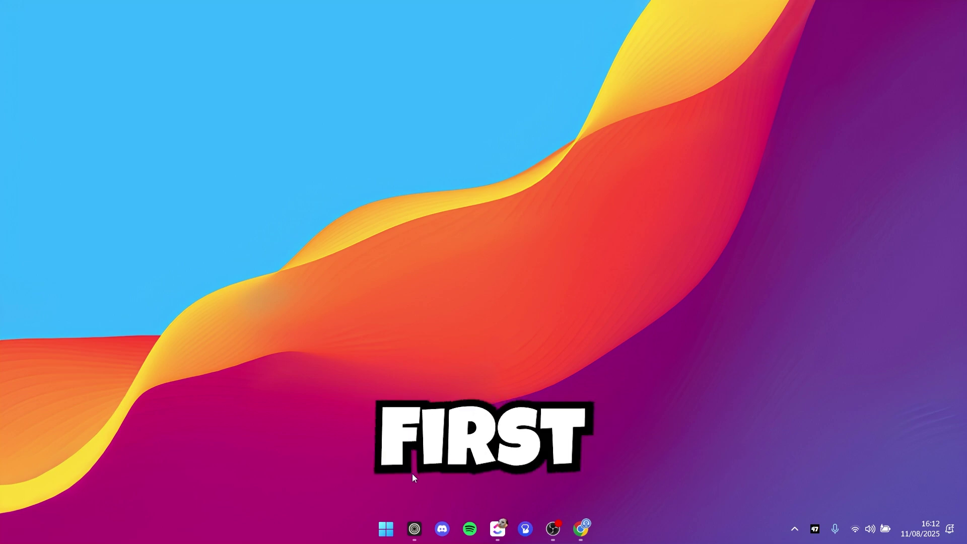
left_click(385, 529)
type("ubiso")
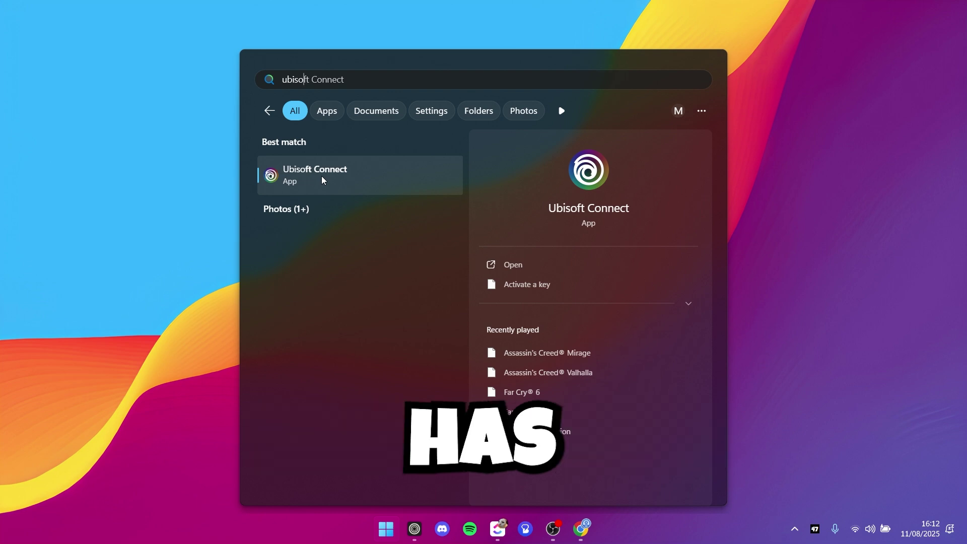
key("Escape")
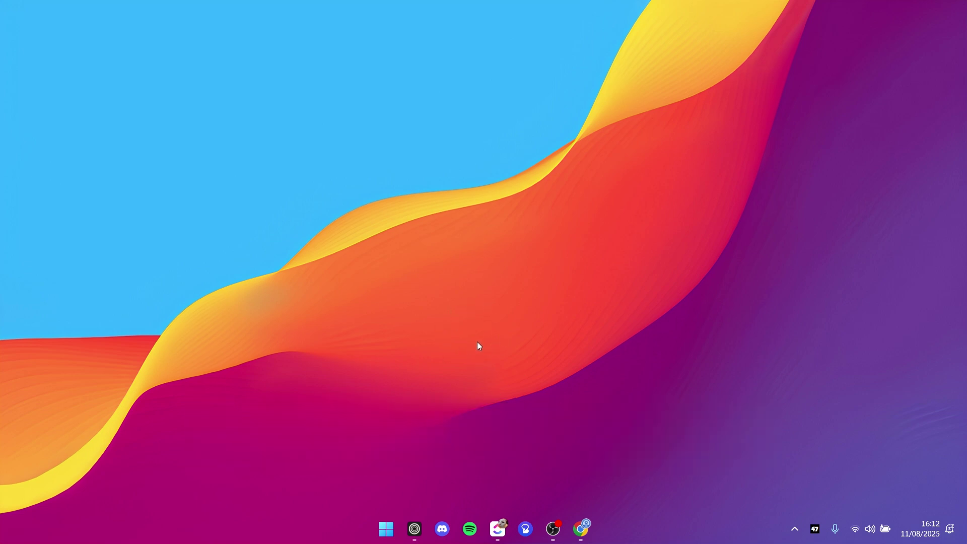
Open Network and Internet settings from the network tray icon's right-click menu.
key("super")
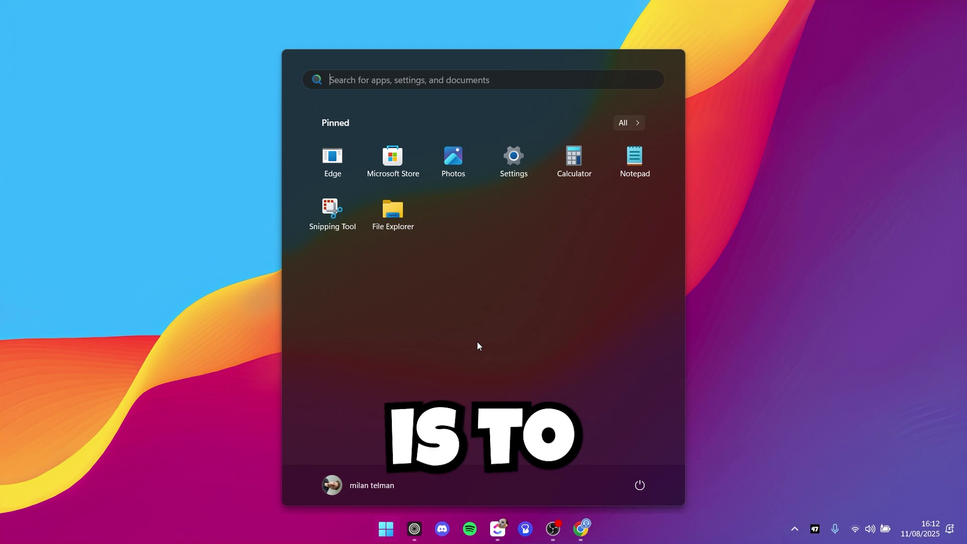
key("super")
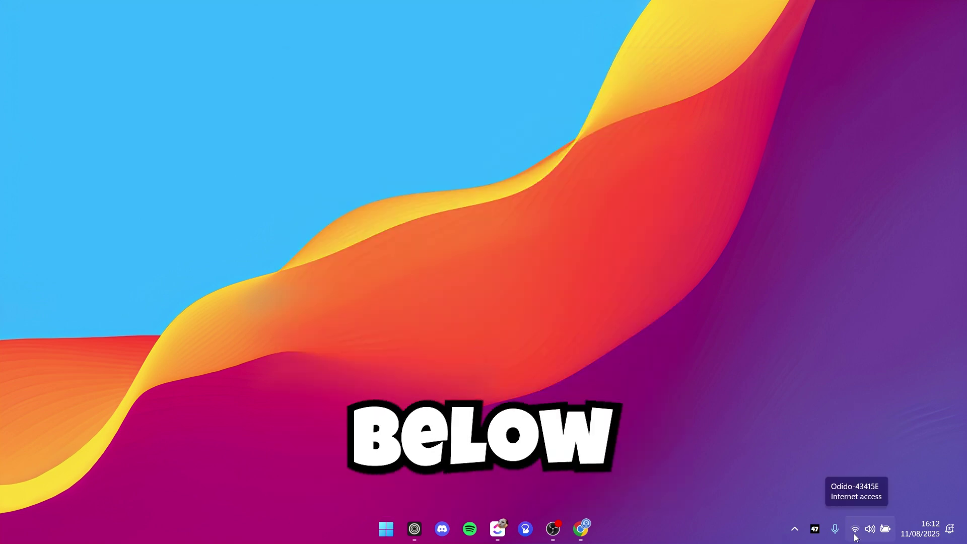
left_click(855, 529)
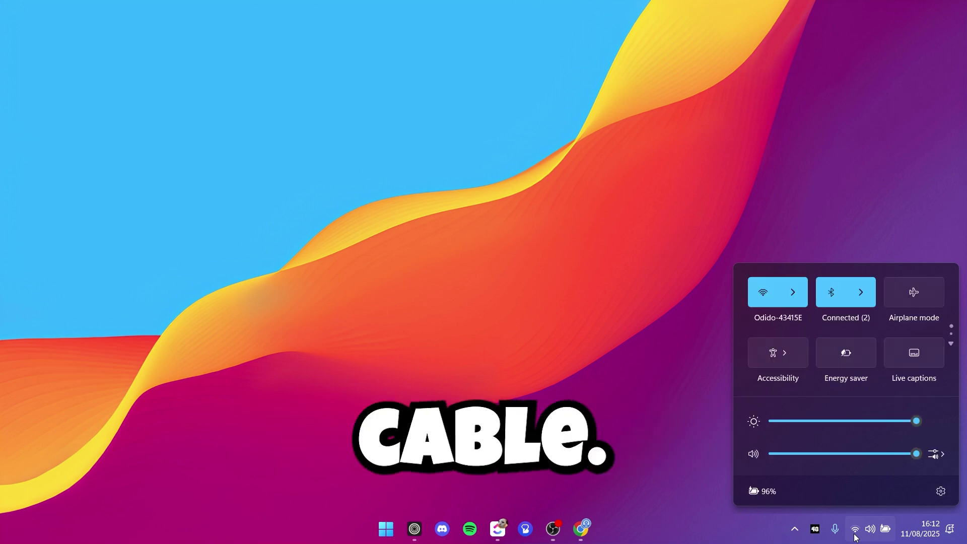
left_click(855, 529)
right_click(855, 535)
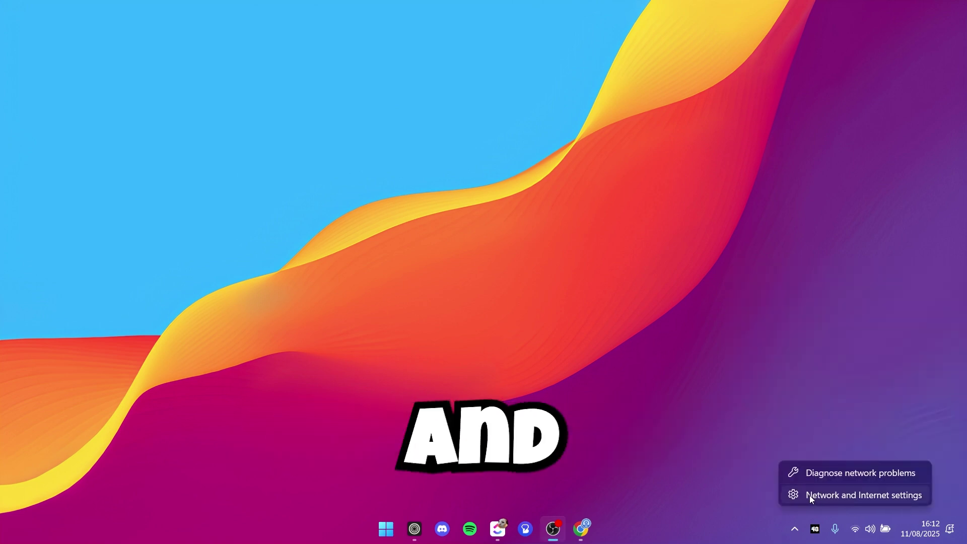
left_click(879, 500)
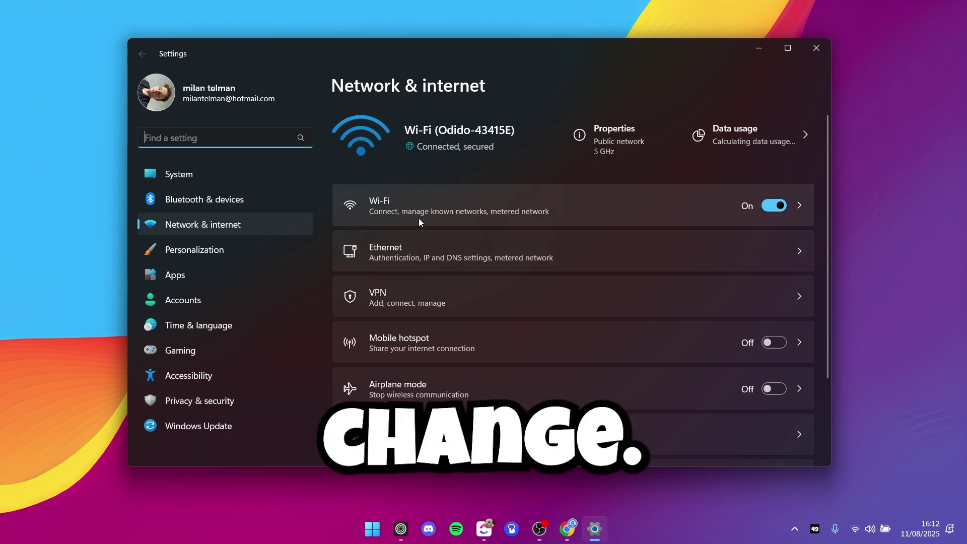
Open the Ethernet connection's details page.
left_click(407, 256)
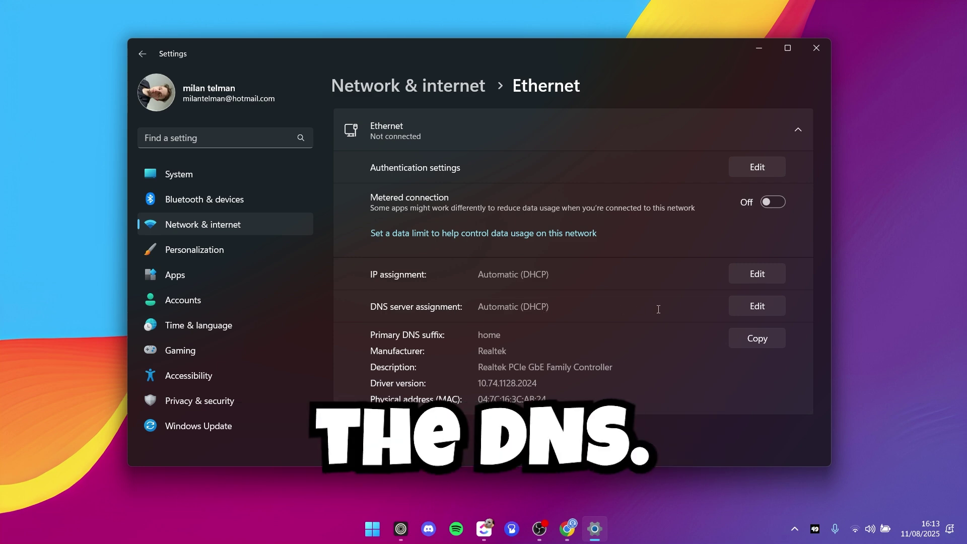
Switch Ethernet DNS server assignment to Manual with IPv4 turned on.
left_click(745, 310)
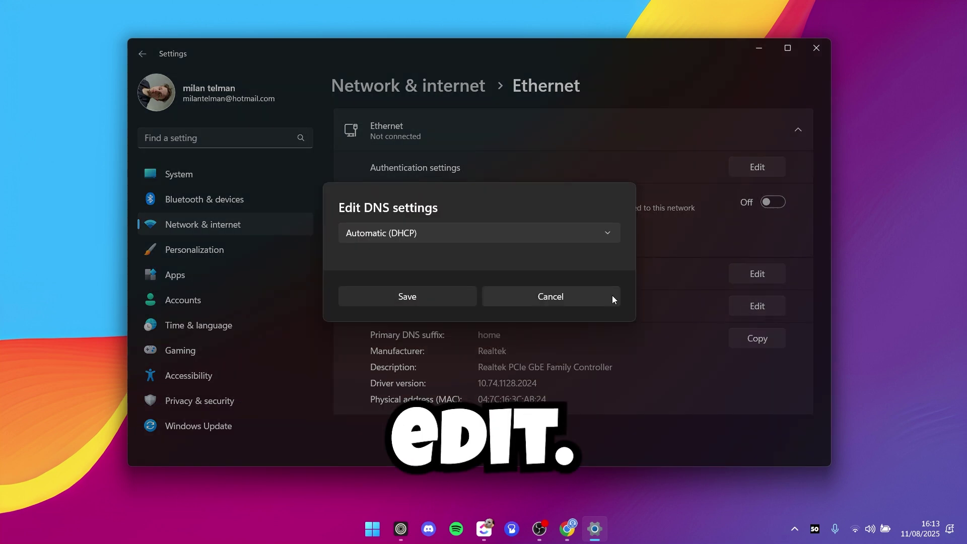
left_click(381, 235)
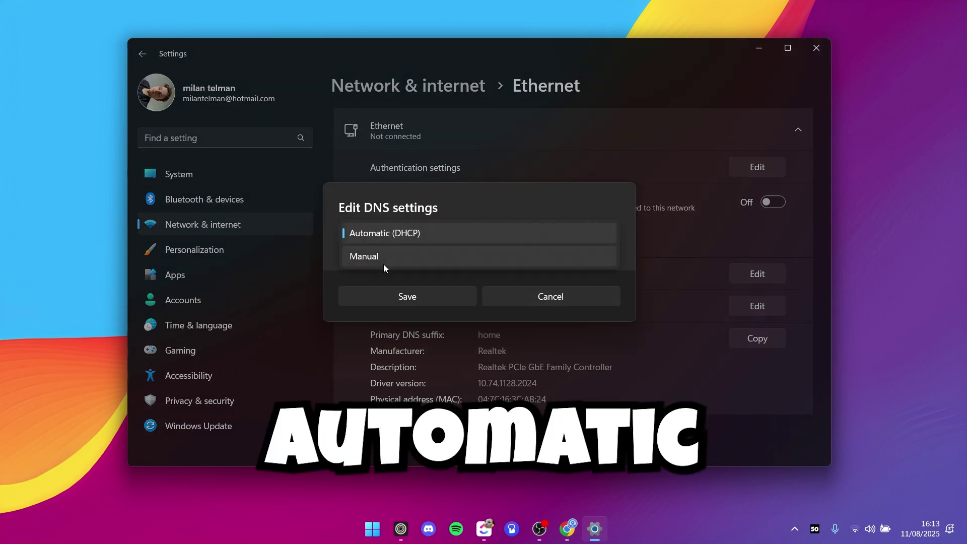
left_click(378, 259)
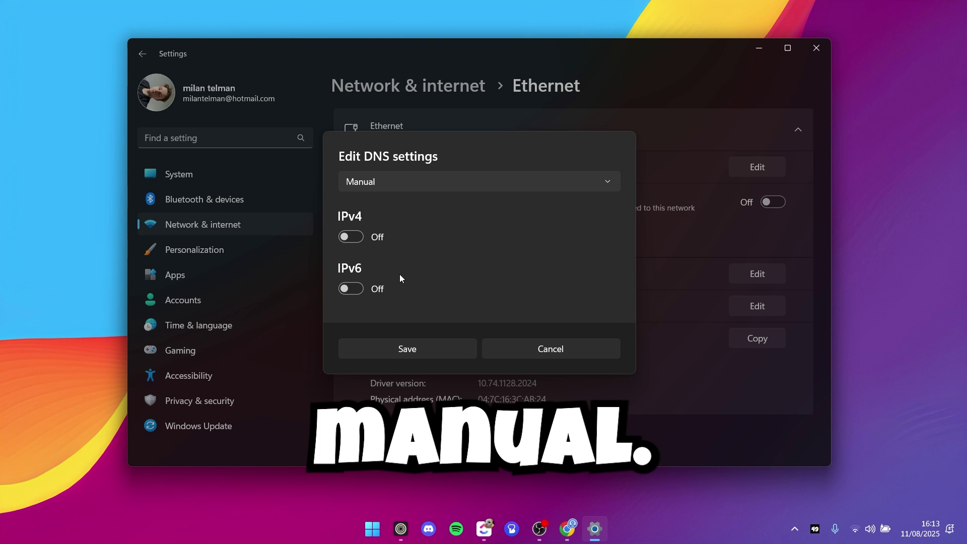
left_click(354, 237)
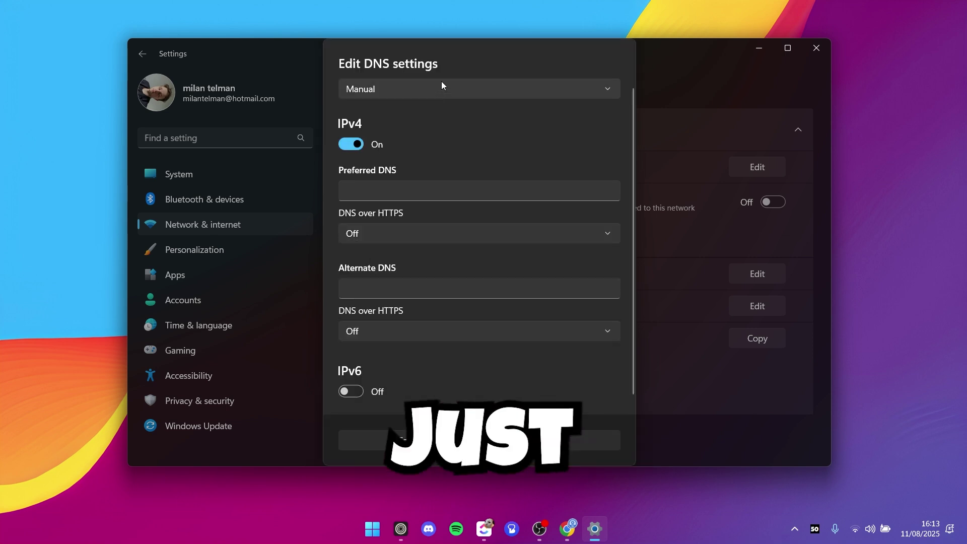
Enter 8.8.8.8 as preferred and 8.8.4.4 as alternate DNS, then save.
left_click(465, 190)
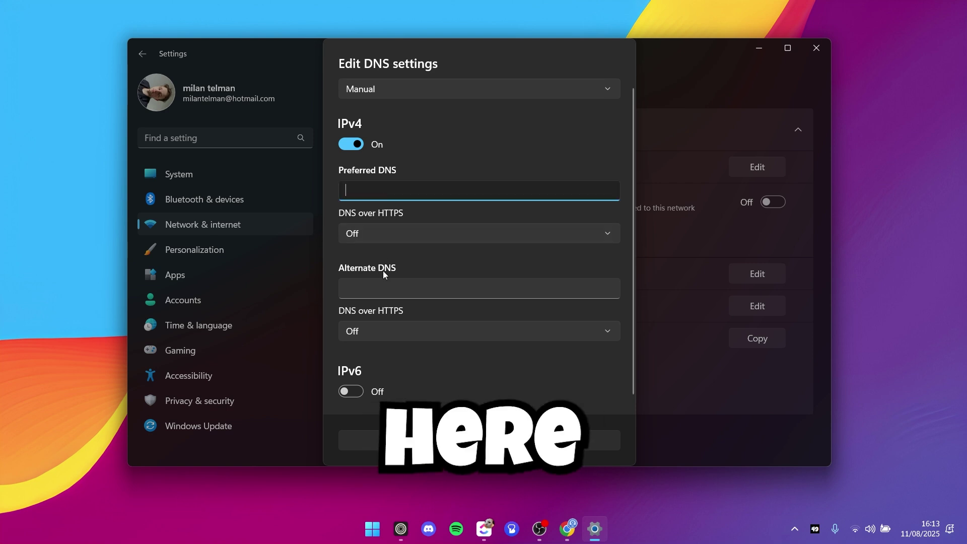
left_click(384, 287)
left_click(399, 191)
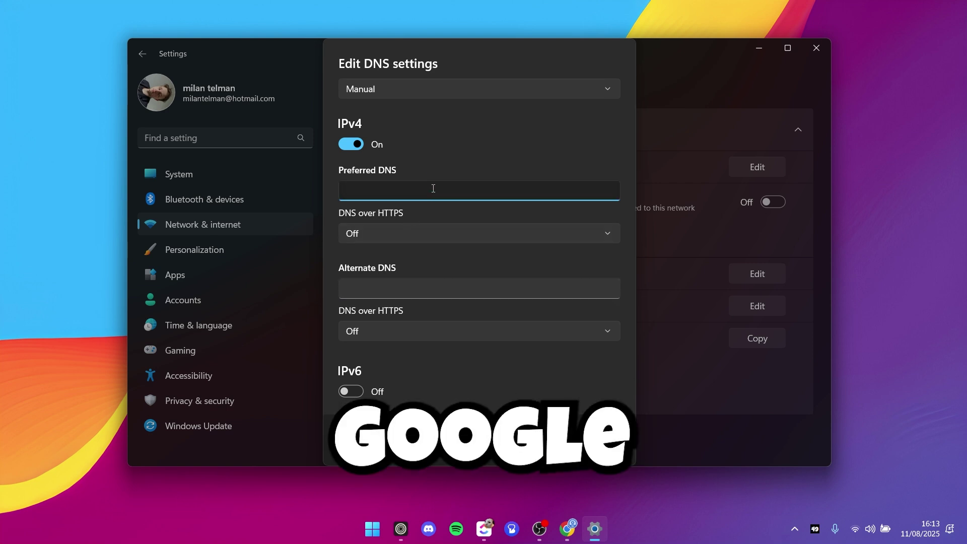
type("8.8.8")
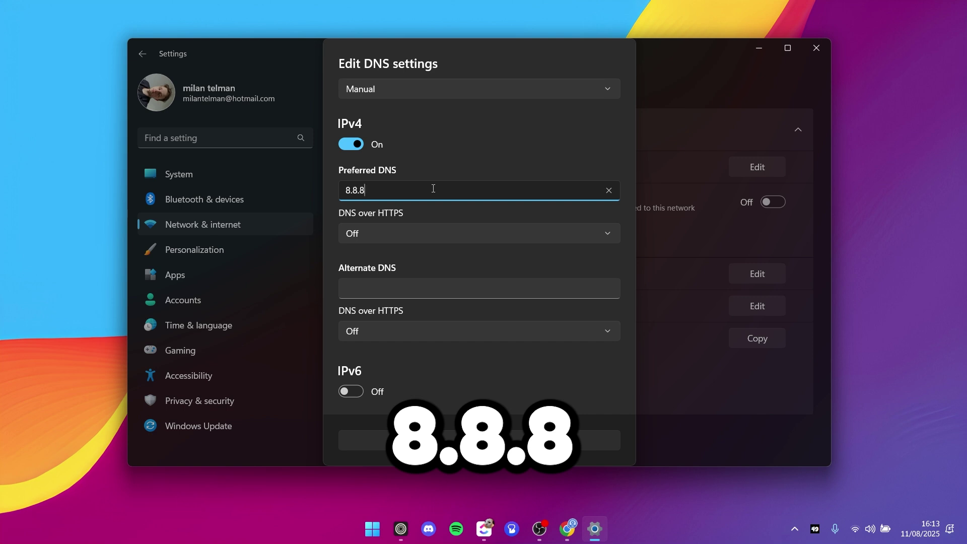
type(".8")
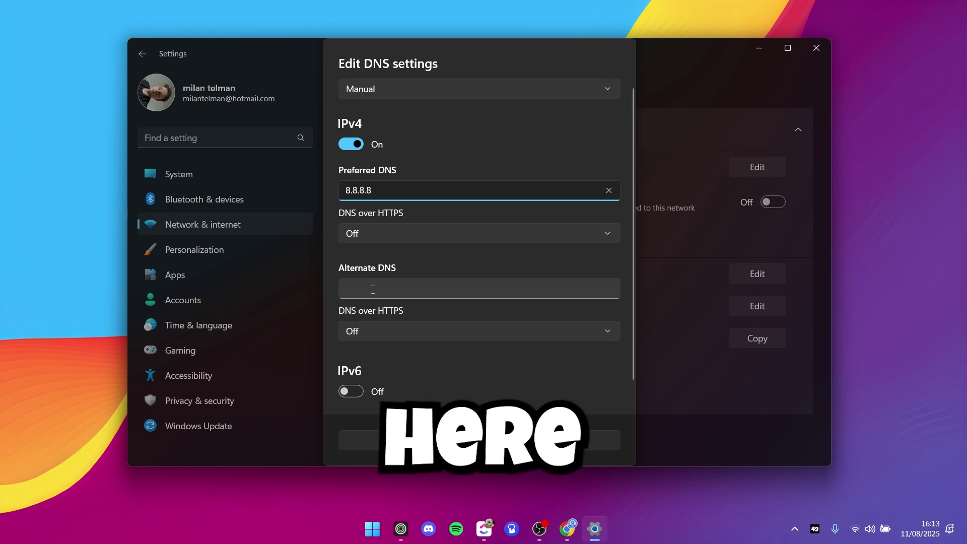
left_click(372, 288)
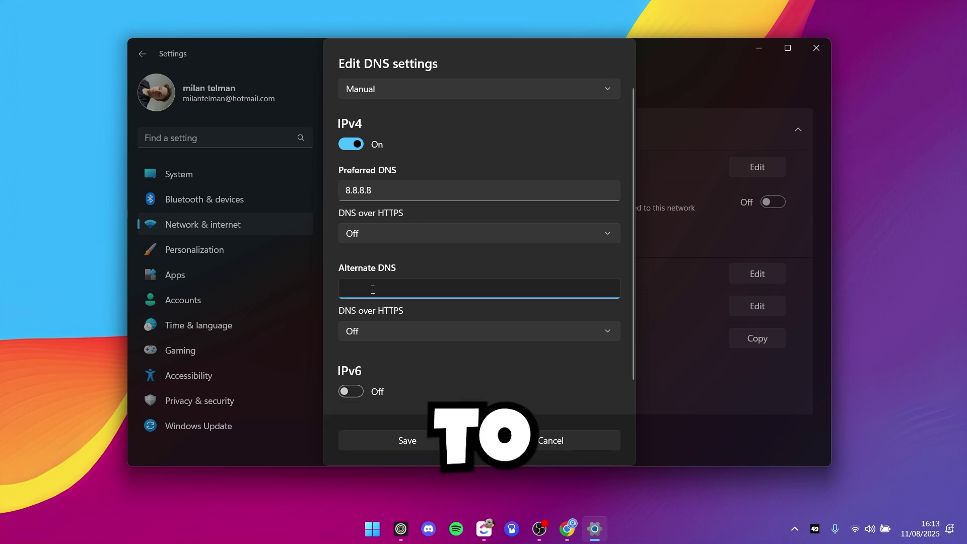
type("8.8.4.4")
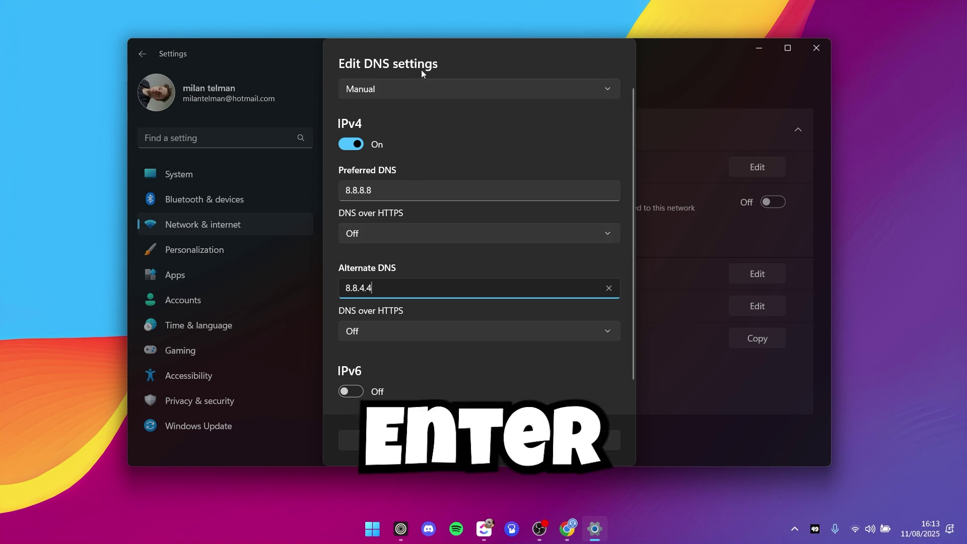
left_click(408, 442)
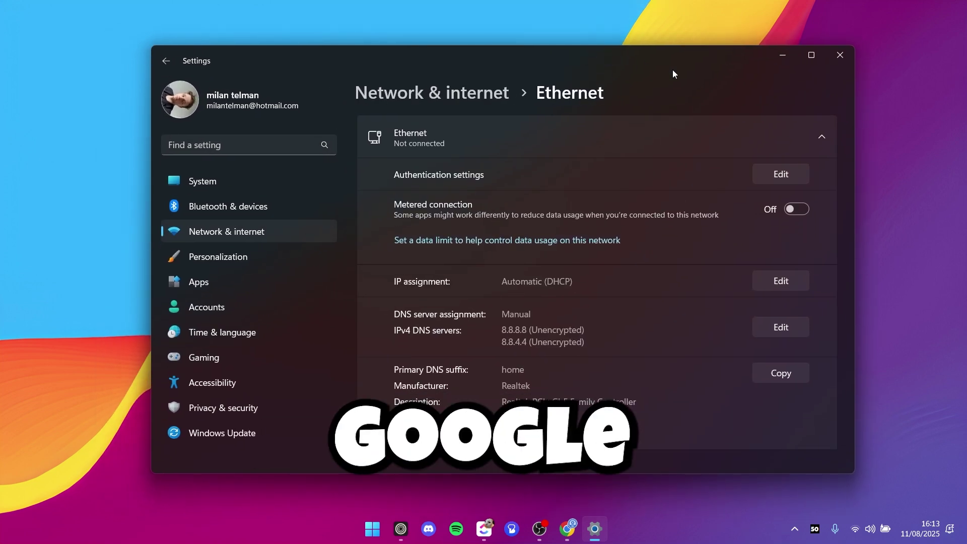
Close the Settings window, leaving only the empty desktop wallpaper visible.
left_click_drag(681, 45, 675, 38)
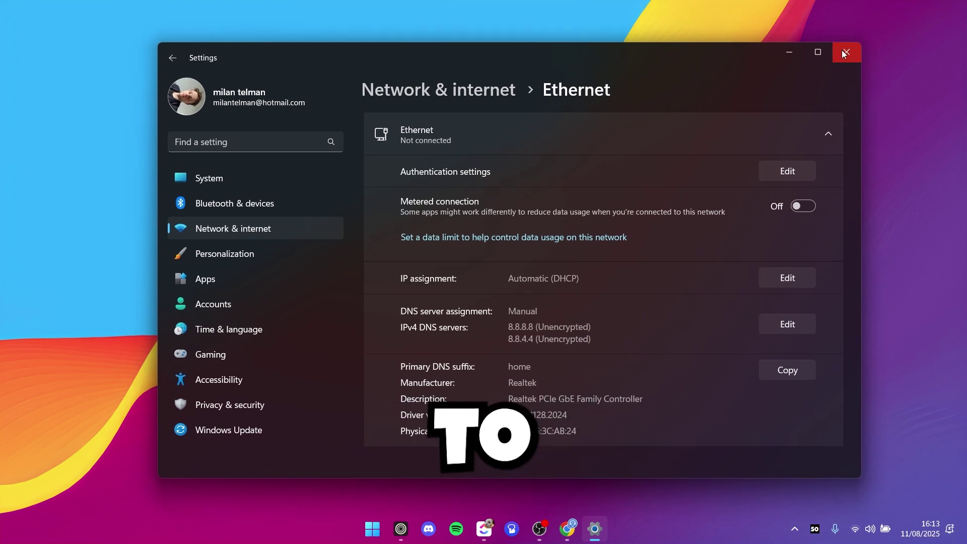
left_click(845, 51)
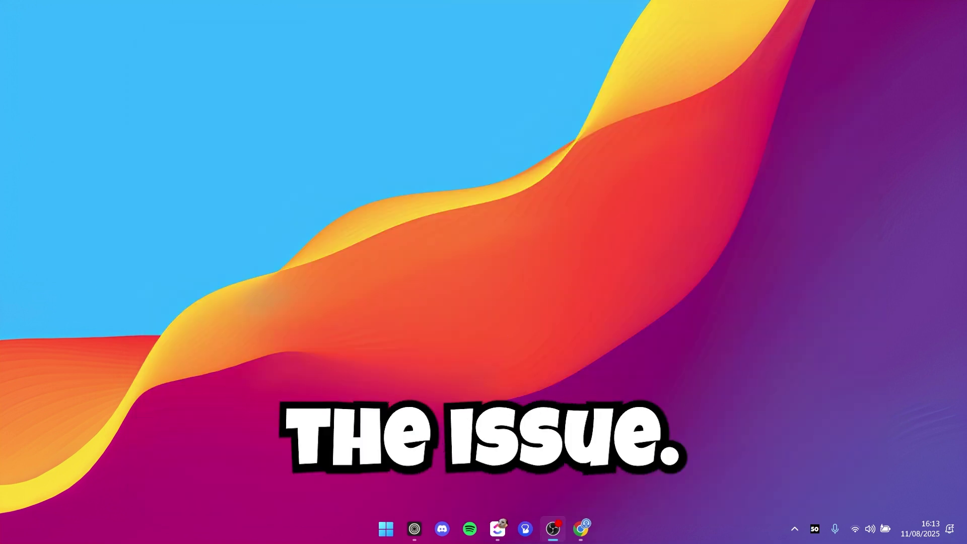